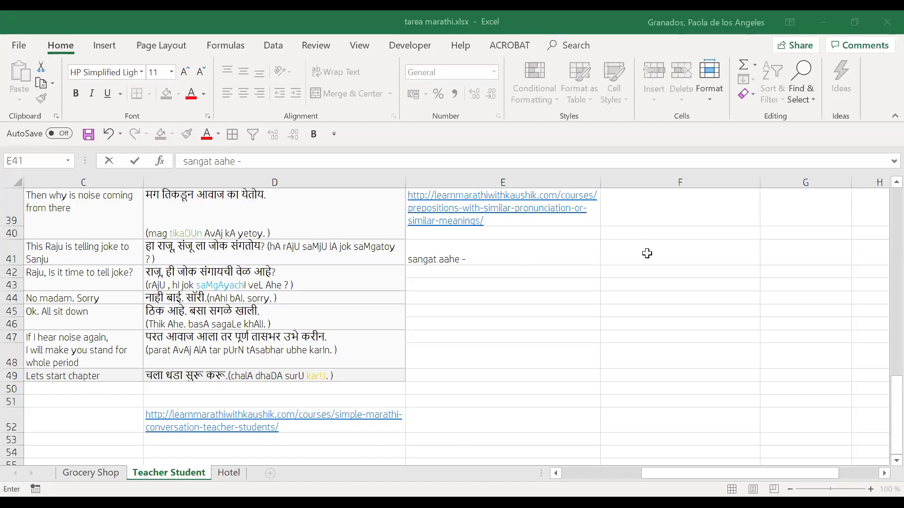
Colour the word "saMgatoy" in the transliteration of cell D41 red
click(381, 257)
click(484, 262)
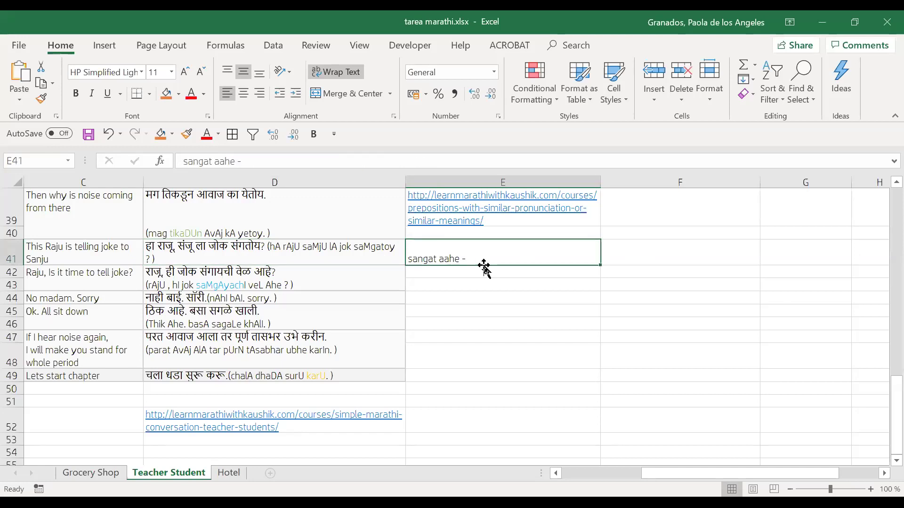
double_click(393, 248)
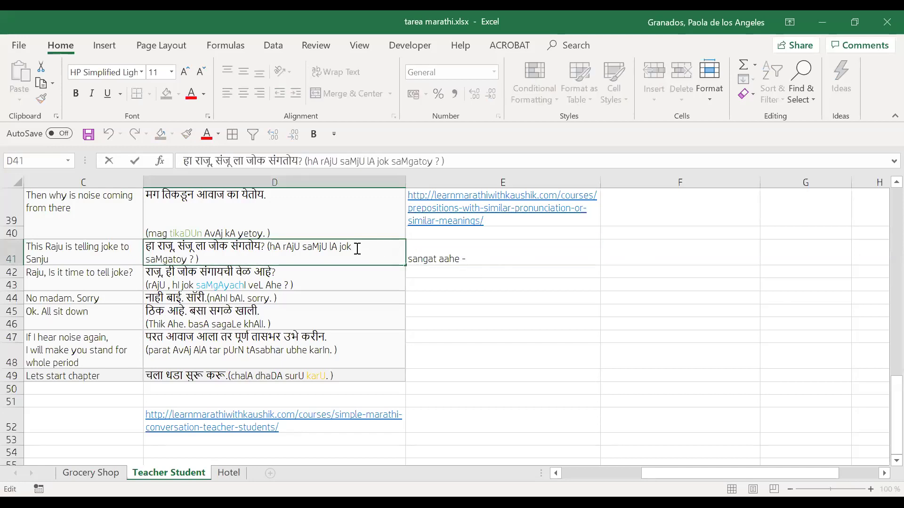
drag(189, 261, 146, 260)
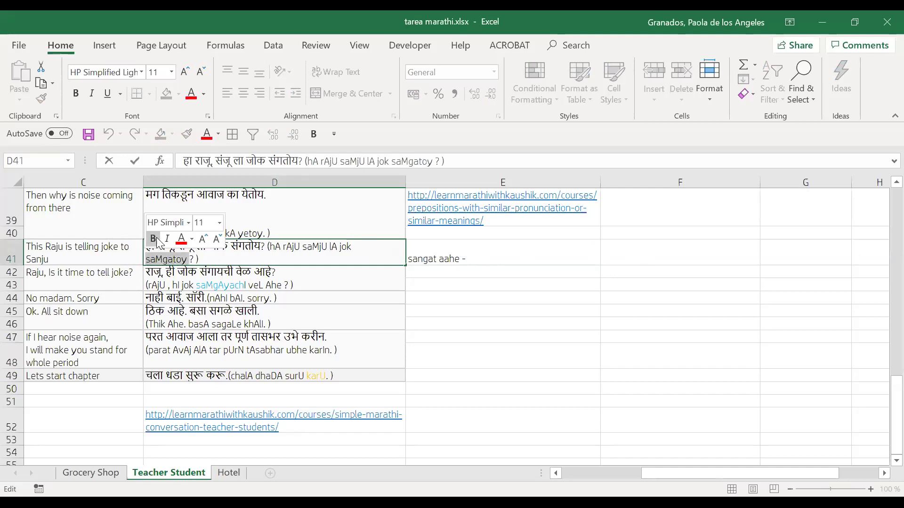
click(180, 239)
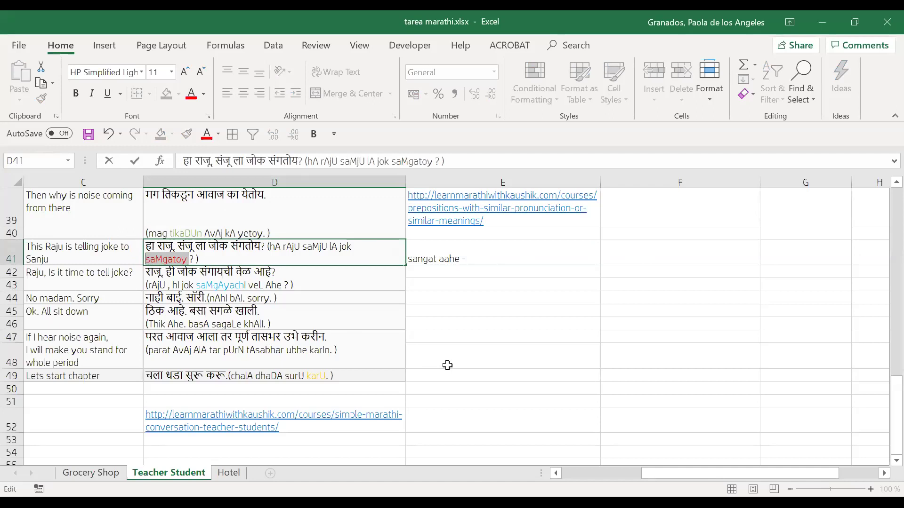
click(597, 255)
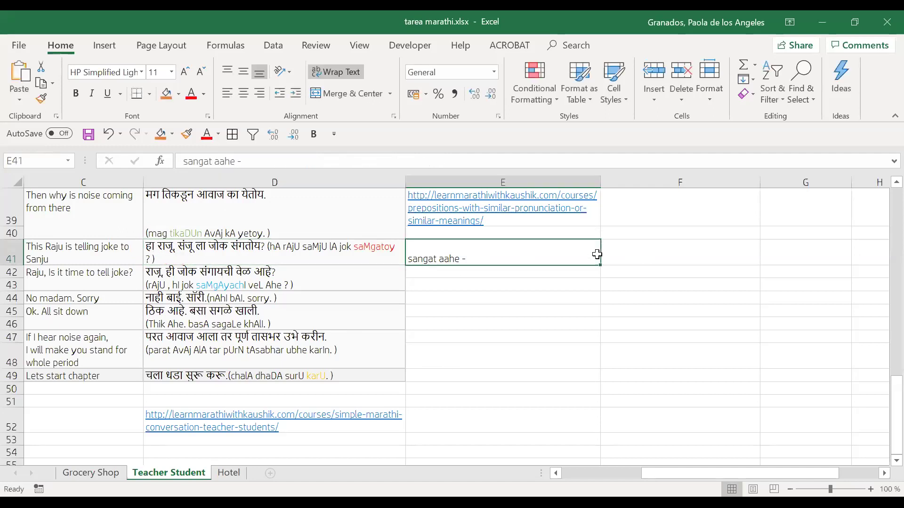
Colour the words "sangat aahe" in cell E41 red
double_click(461, 260)
drag(462, 260, 407, 261)
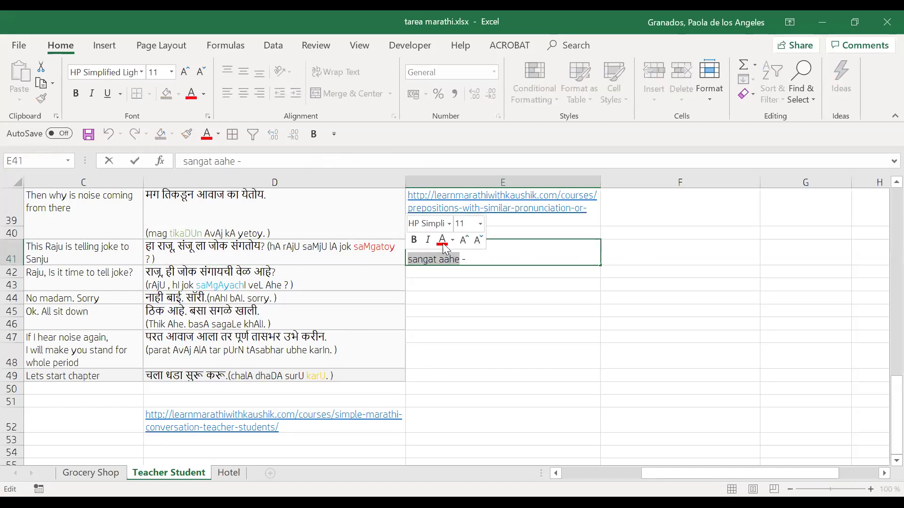
click(444, 243)
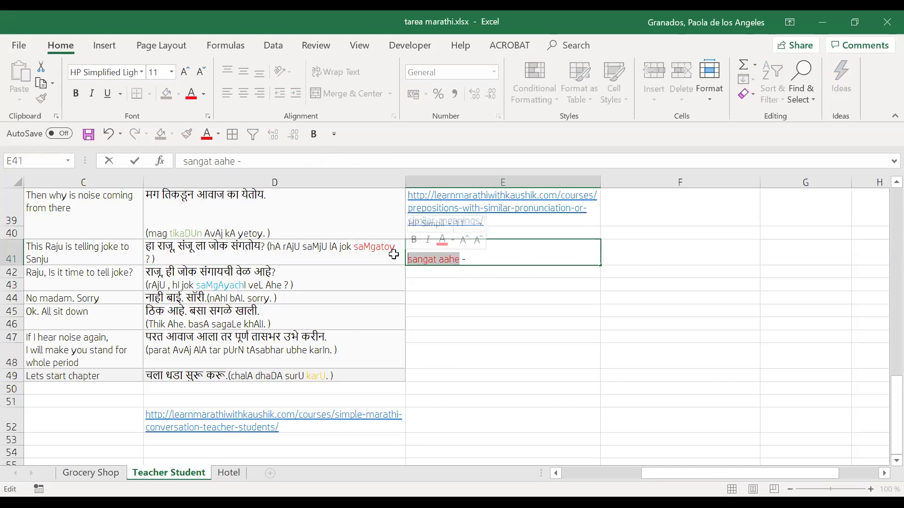
click(455, 274)
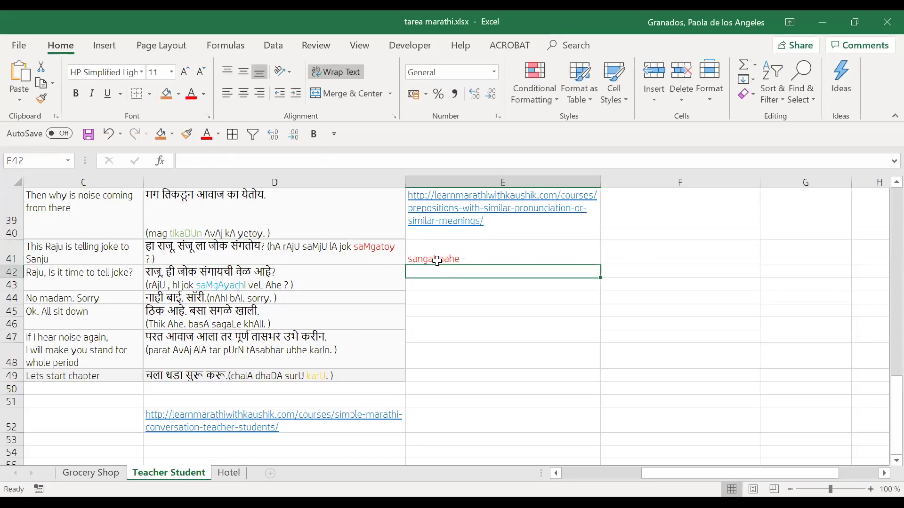
click(437, 261)
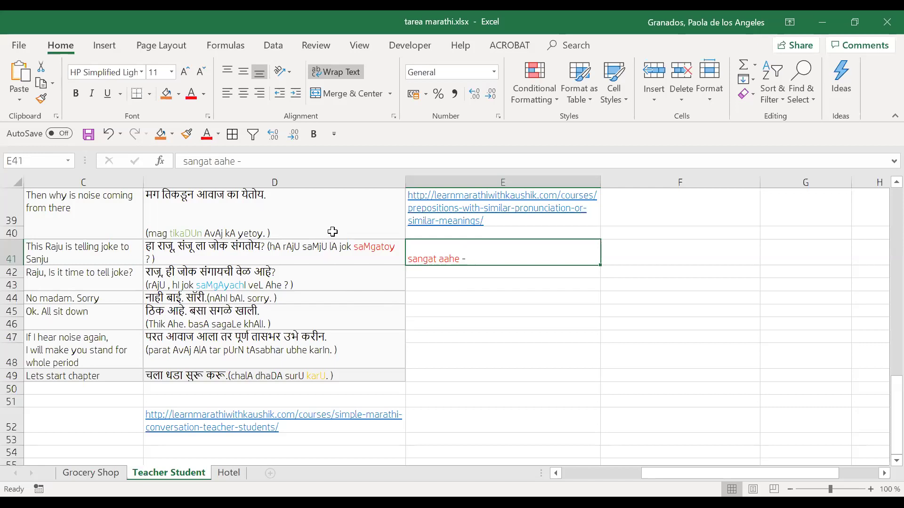
double_click(328, 247)
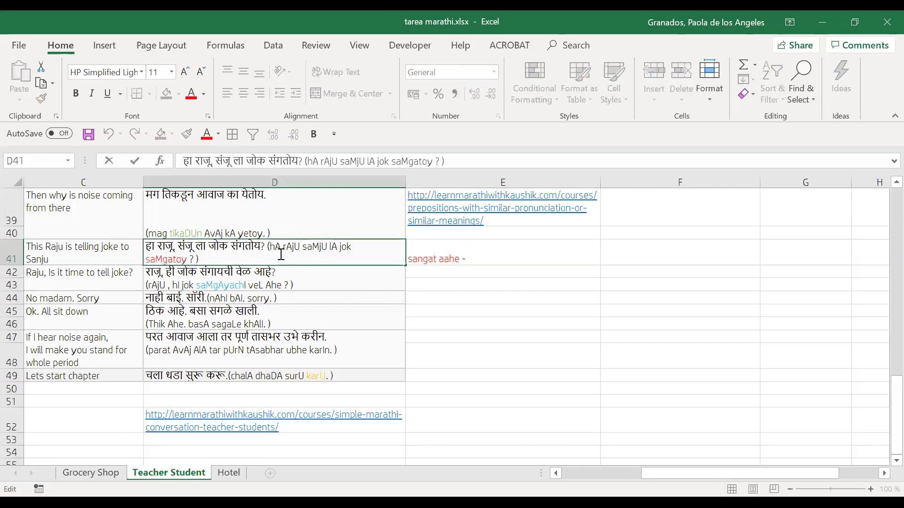
click(310, 283)
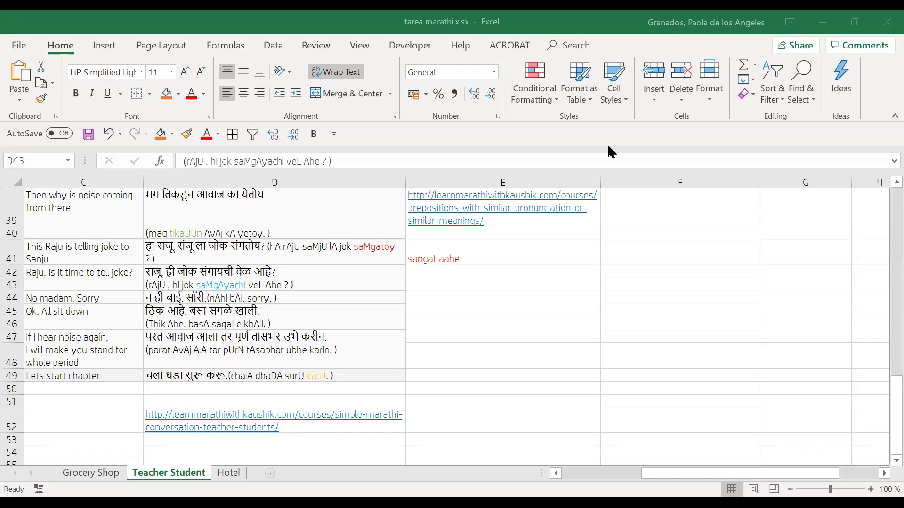
click(638, 250)
double_click(627, 256)
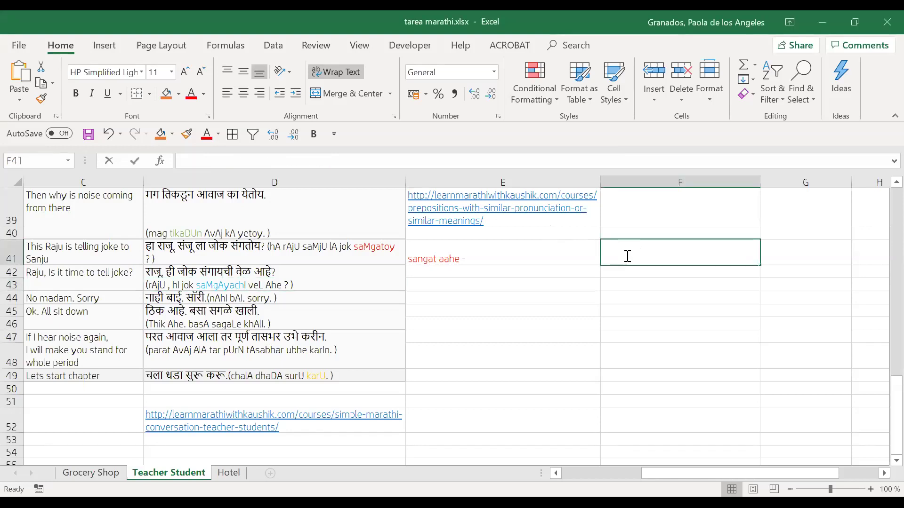
text(http://learnmarathiwithkaushik.com/courses/short-forms-in-spoken-marathi/)
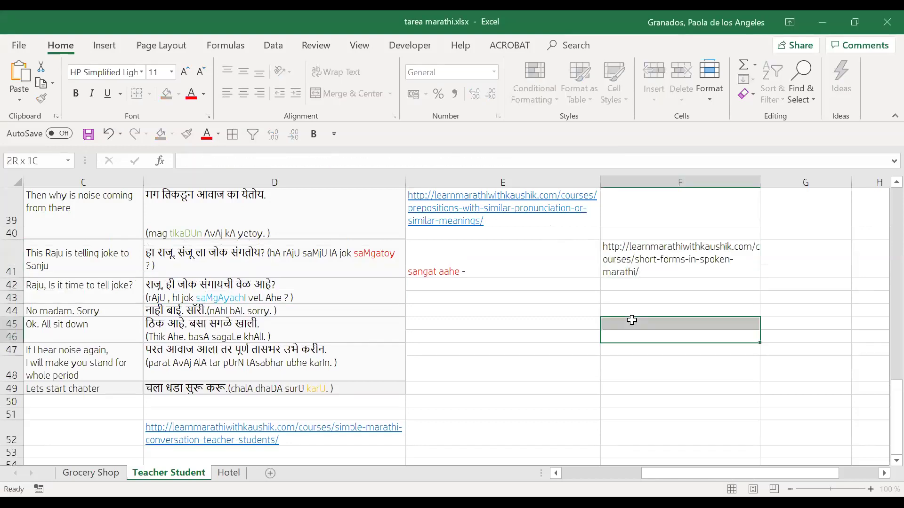
click(632, 321)
click(555, 281)
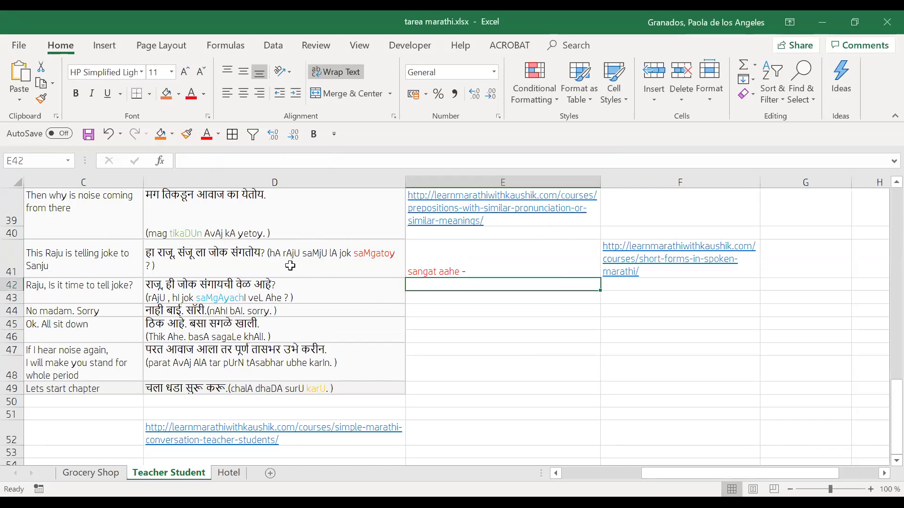
Colour the particle "lA" in the transliteration of cell D41 red
click(290, 267)
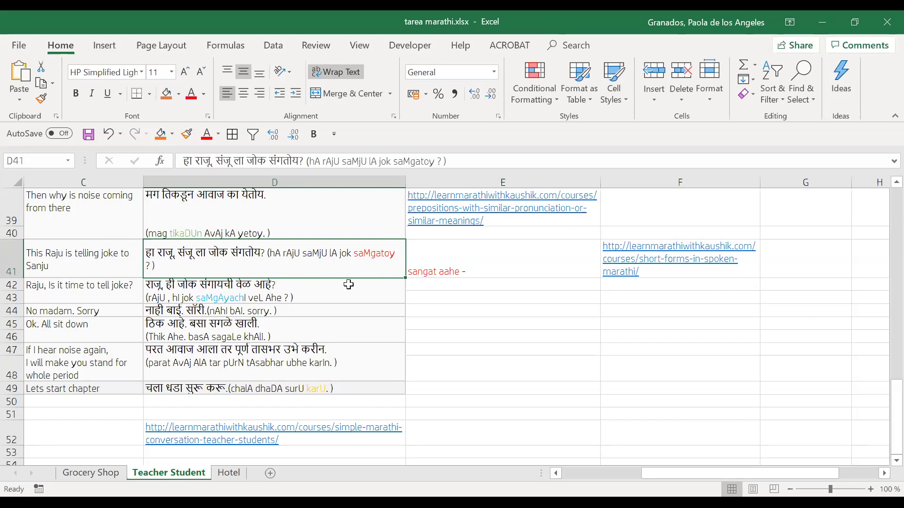
double_click(339, 252)
drag(339, 253, 331, 255)
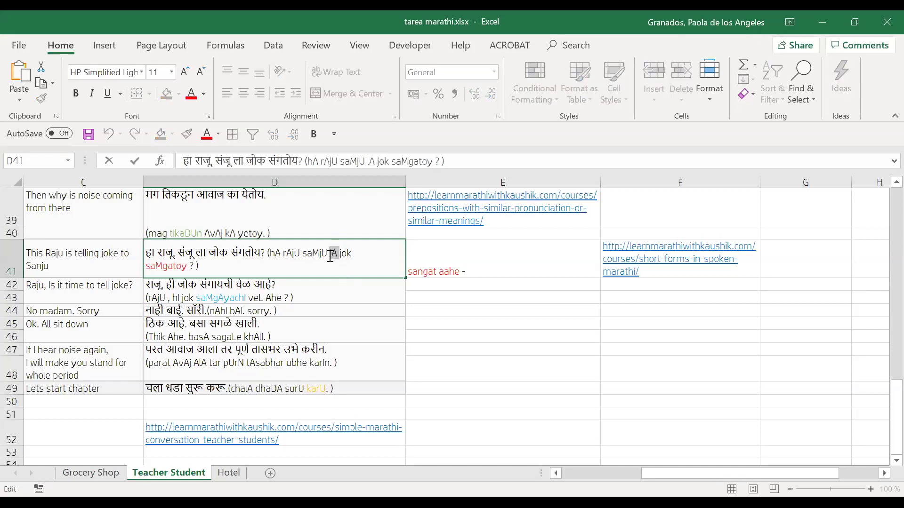
click(366, 235)
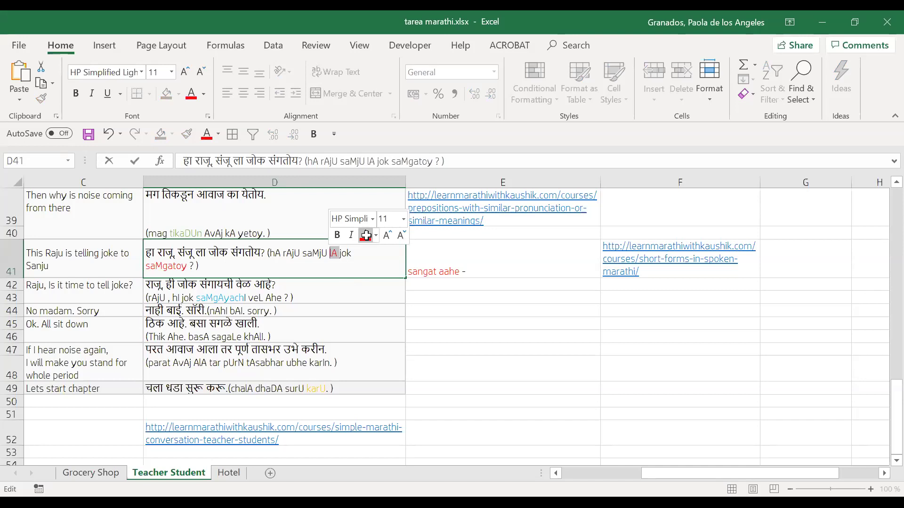
click(472, 263)
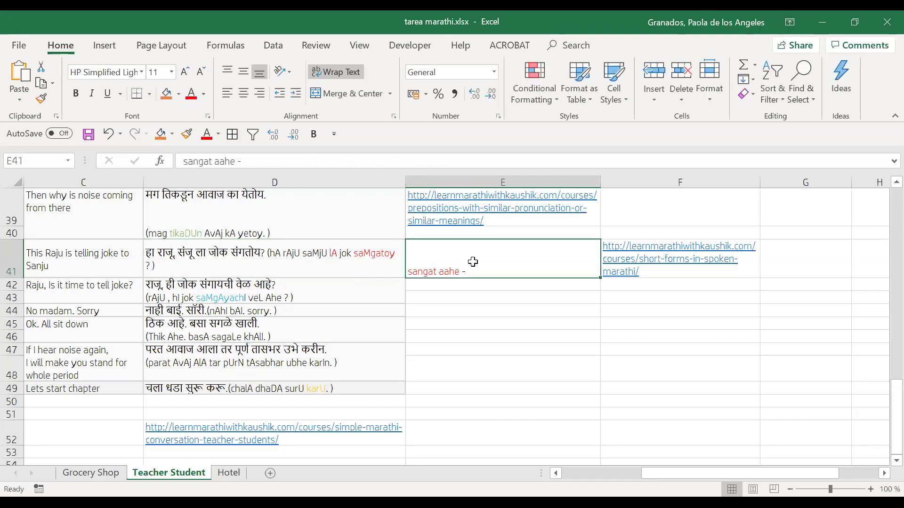
Remove the space before "lA" in cell D41 so the particle is attached to the preceding word
double_click(329, 252)
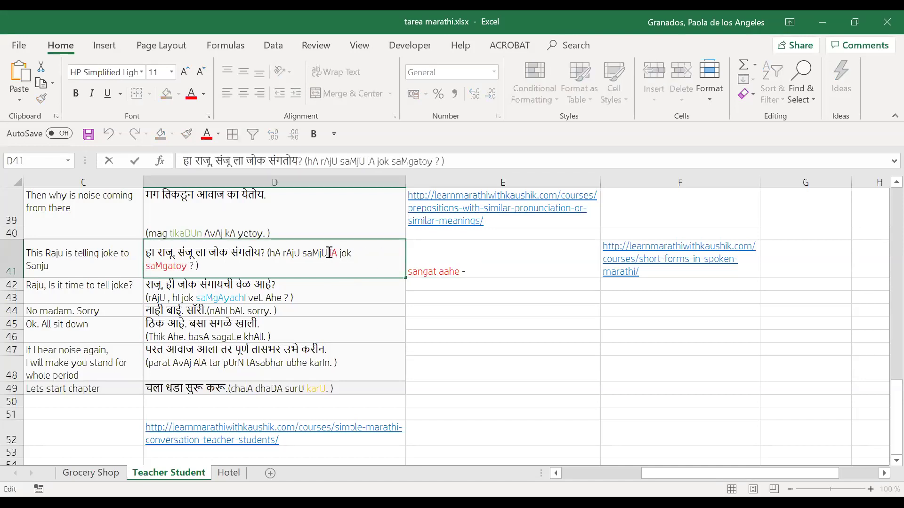
click(509, 255)
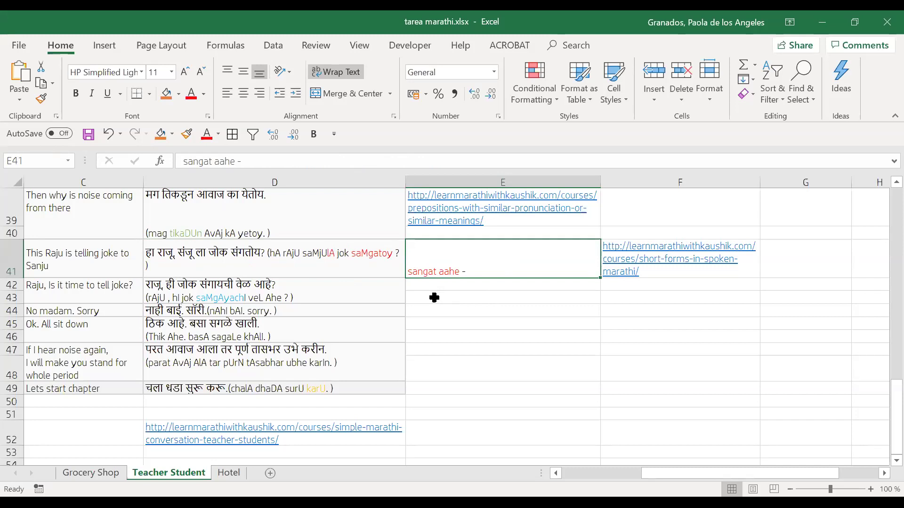
click(461, 286)
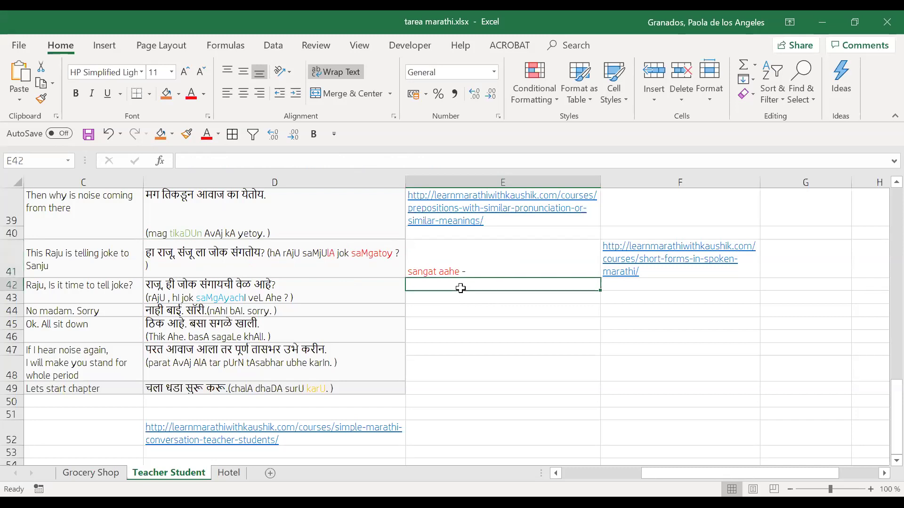
Correct the spelling of the blue word in cell D43 to "sAMgAyachI"
click(369, 297)
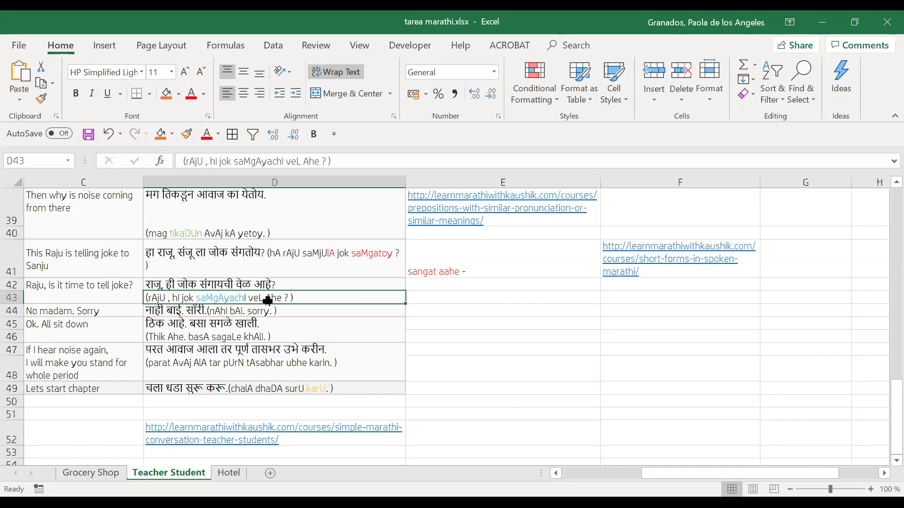
double_click(207, 299)
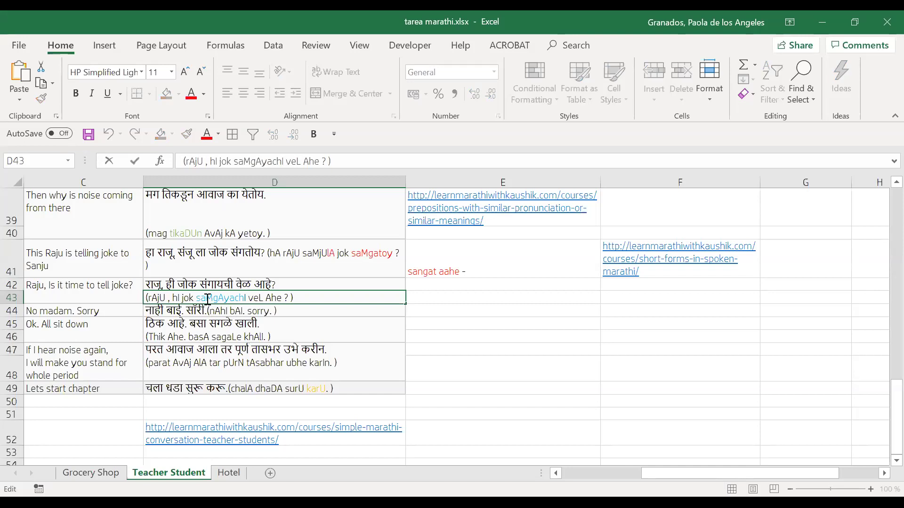
key(BackSpace)
text(A)
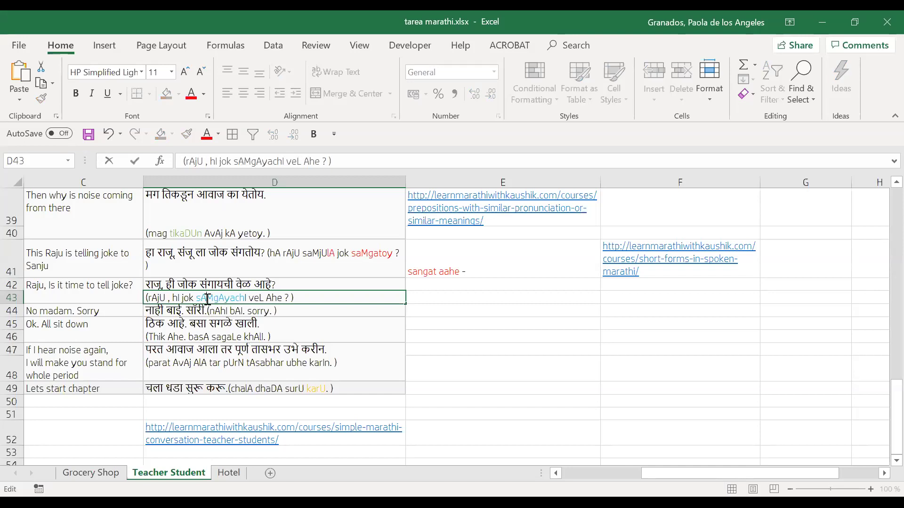
key(Return)
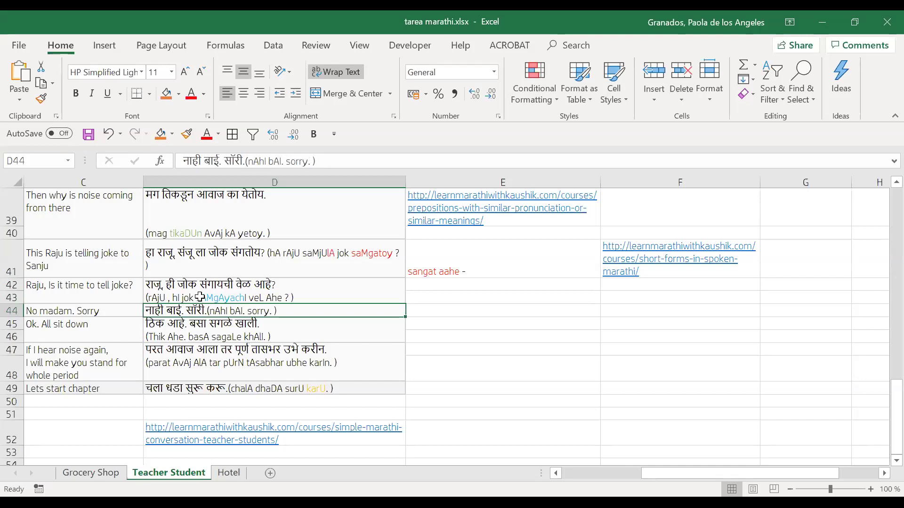
Colour the ending "chI" of "sAMgAyachI" in cell D43 red
click(255, 295)
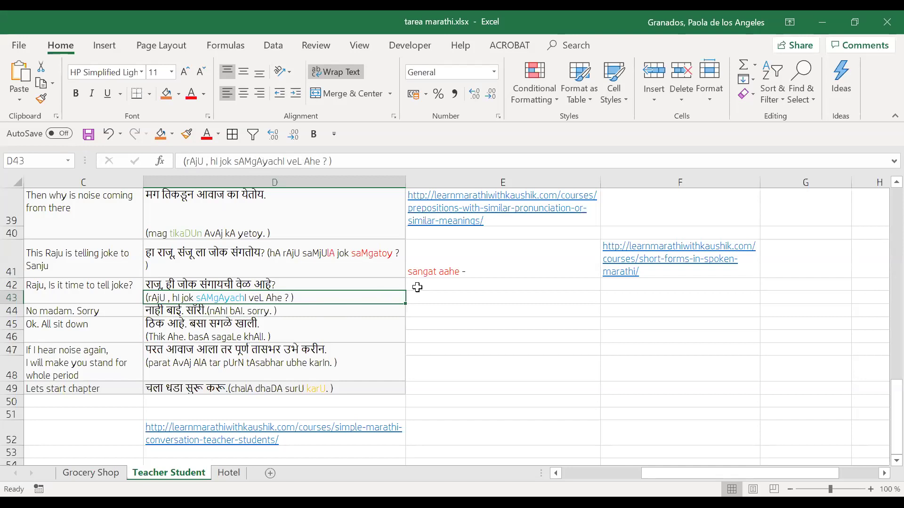
double_click(250, 298)
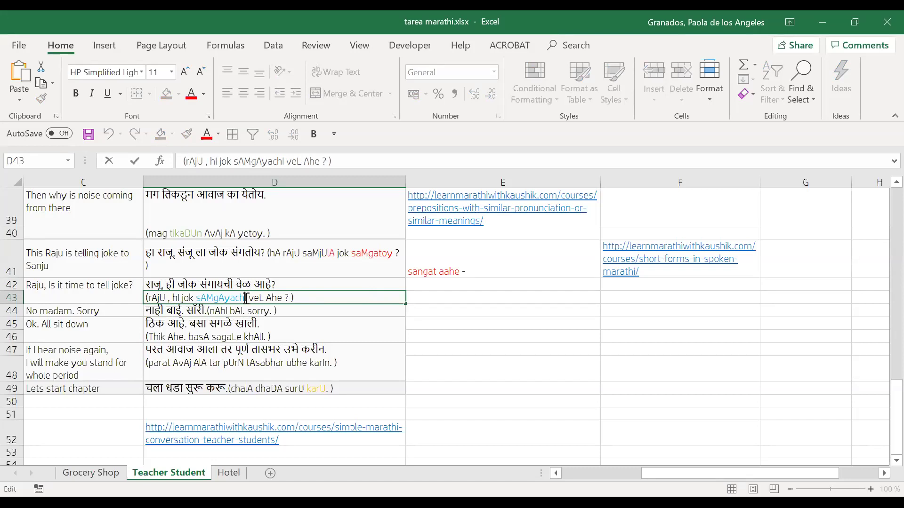
drag(248, 297, 235, 298)
click(270, 276)
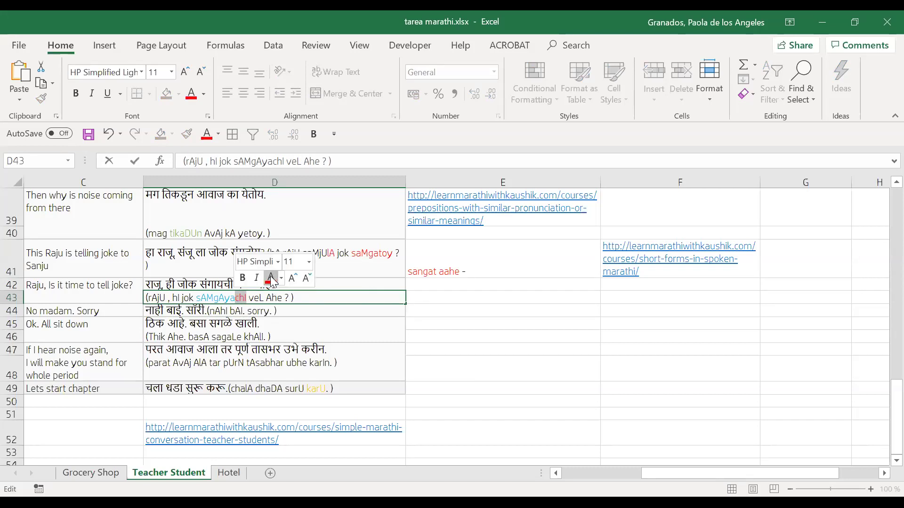
click(440, 298)
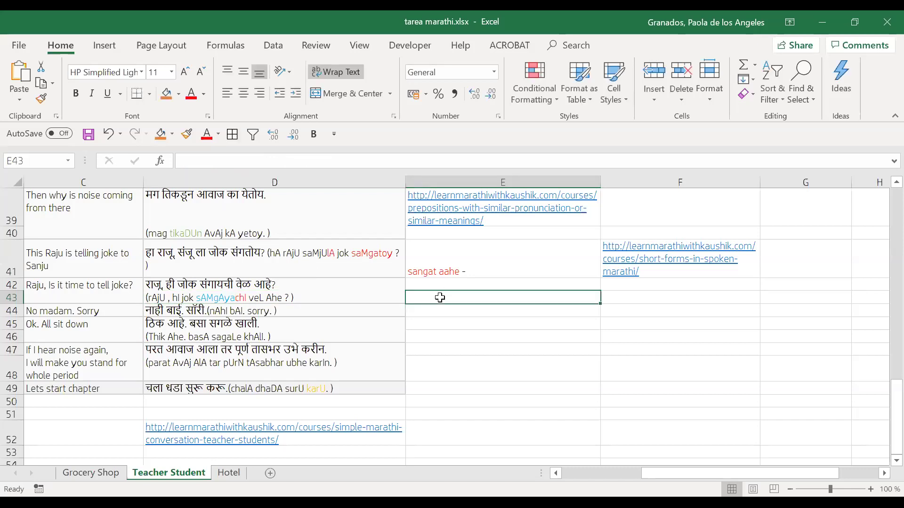
Enter the vocabulary note "sangane (verb to say)" in cell E43
text(san)
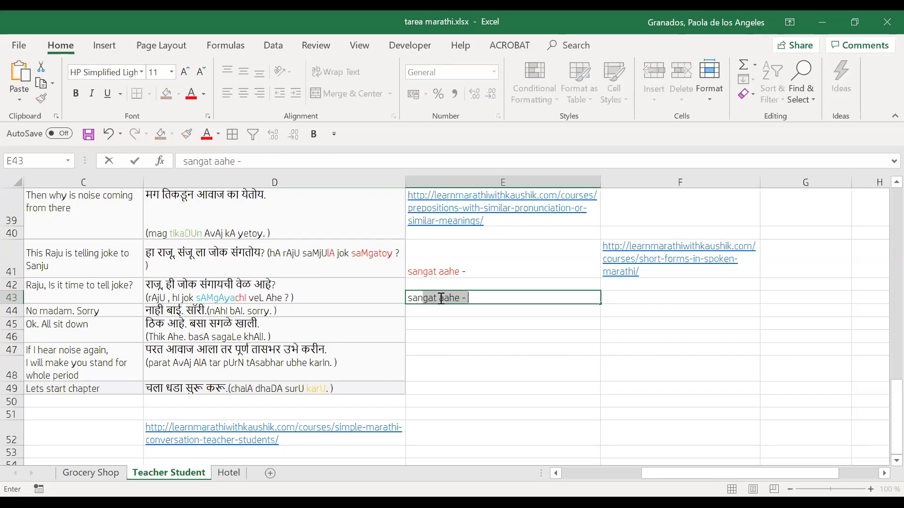
text(gane (verb to )
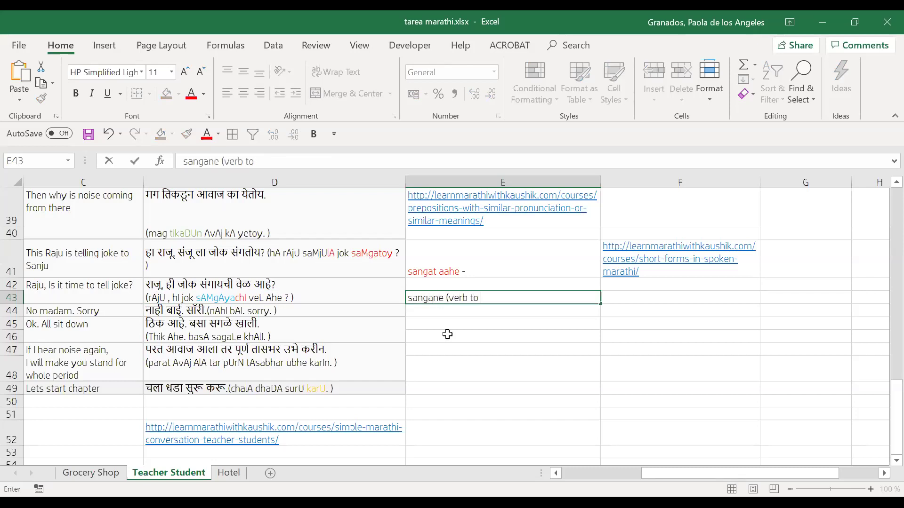
text(say))
Add a second line to the note in cell E43 reading "sAMgAyachi (of say)"
key(alt+Return)
text(sa)
key(BackSpace)
text(AMg)
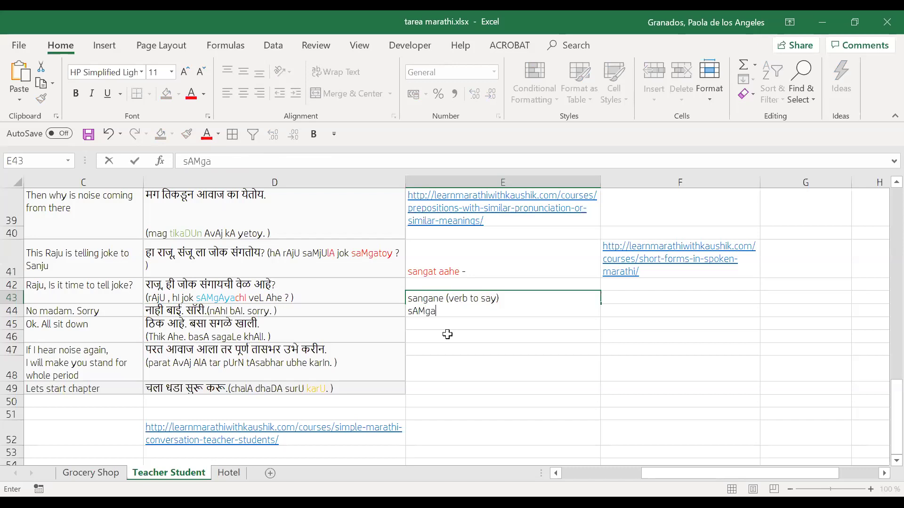
text(Ayachi (to sa)
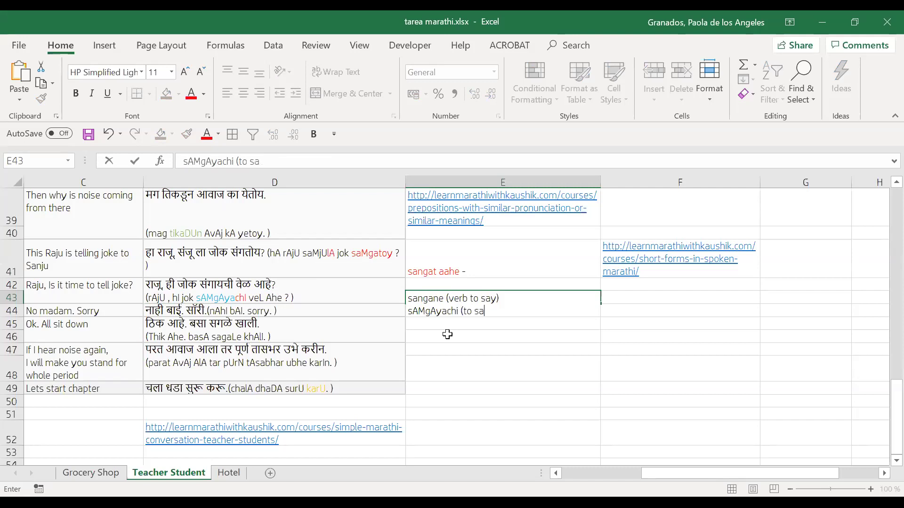
key(BackSpace)
key(BackSpace)
key(BackSpace)
key(BackSpace)
key(BackSpace)
text(of say)
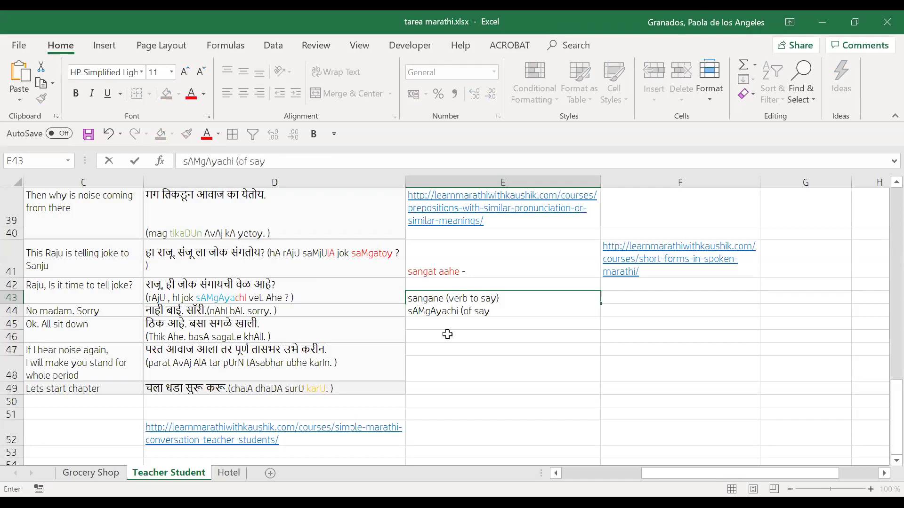
click(469, 327)
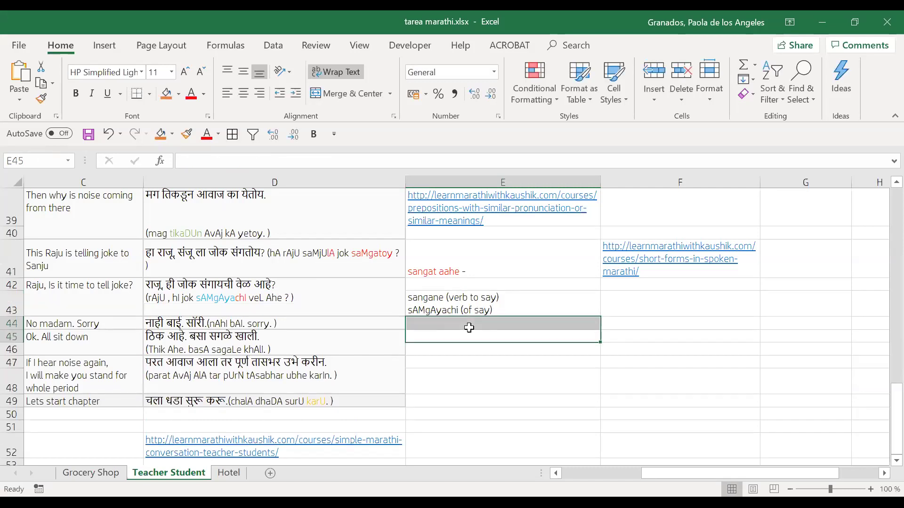
Colour the words "basA sagaLe" red in the romanized sentence in cell D46
click(474, 327)
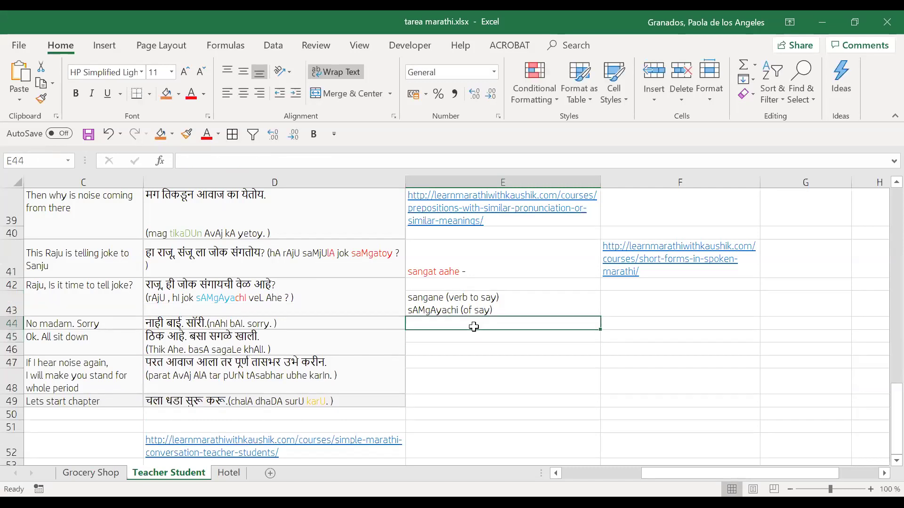
click(202, 320)
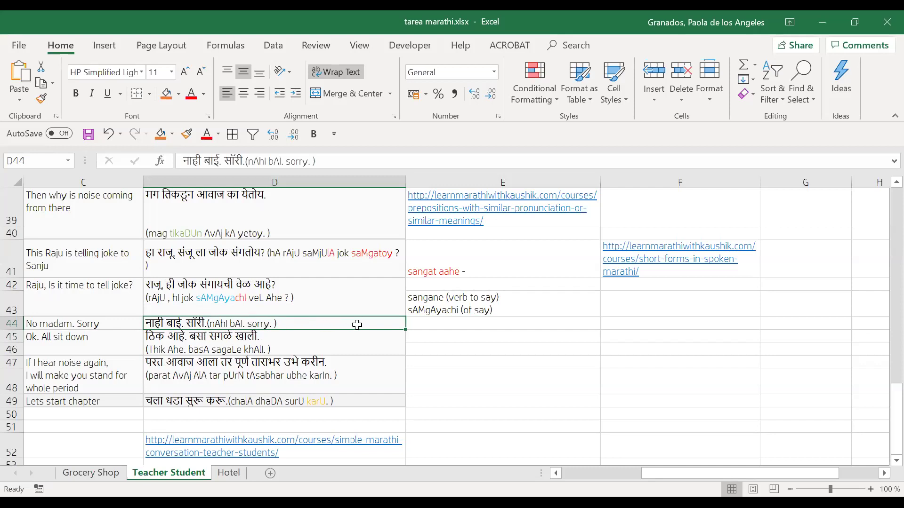
click(313, 350)
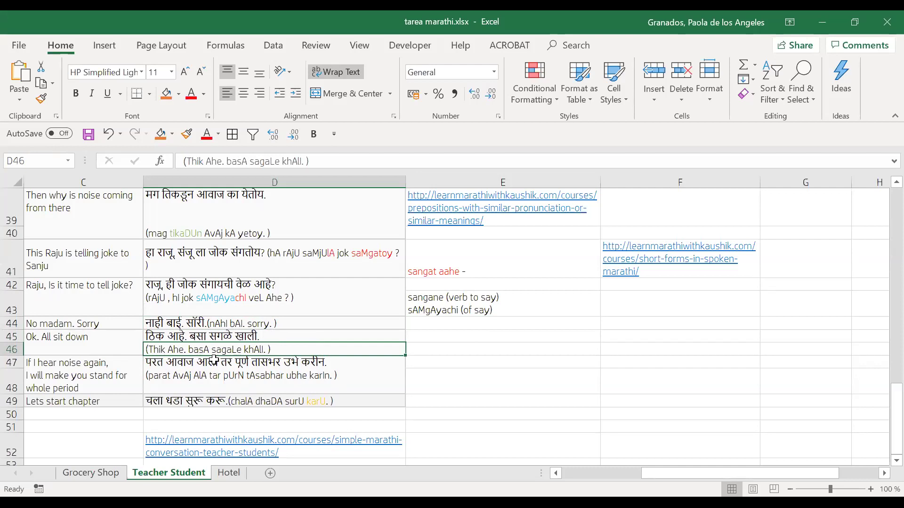
double_click(241, 351)
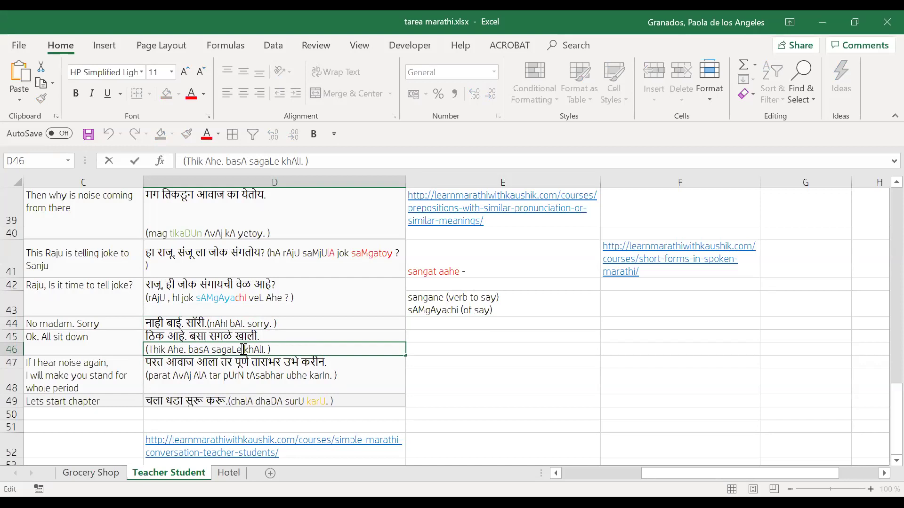
drag(244, 349, 188, 349)
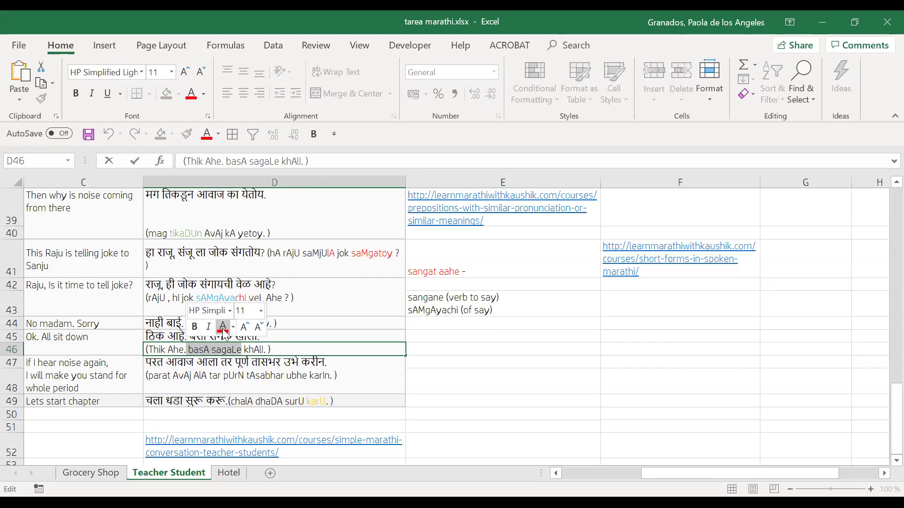
click(223, 327)
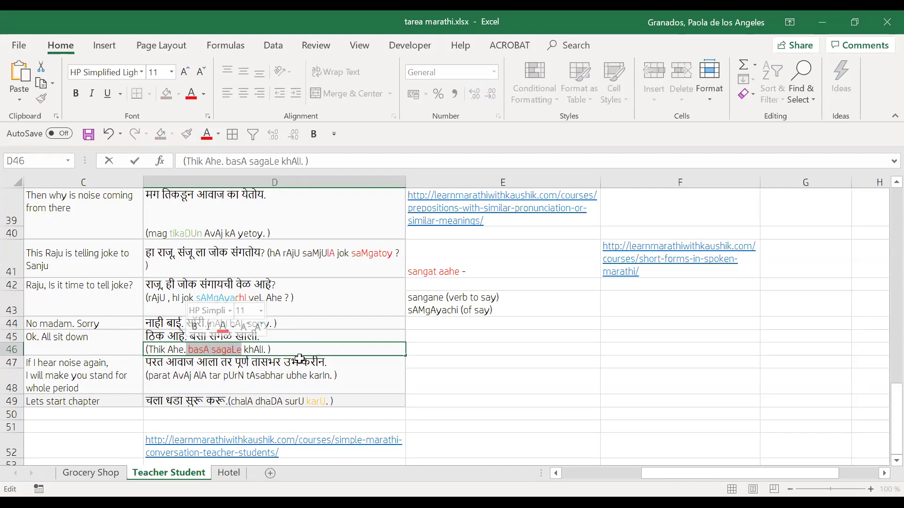
click(313, 354)
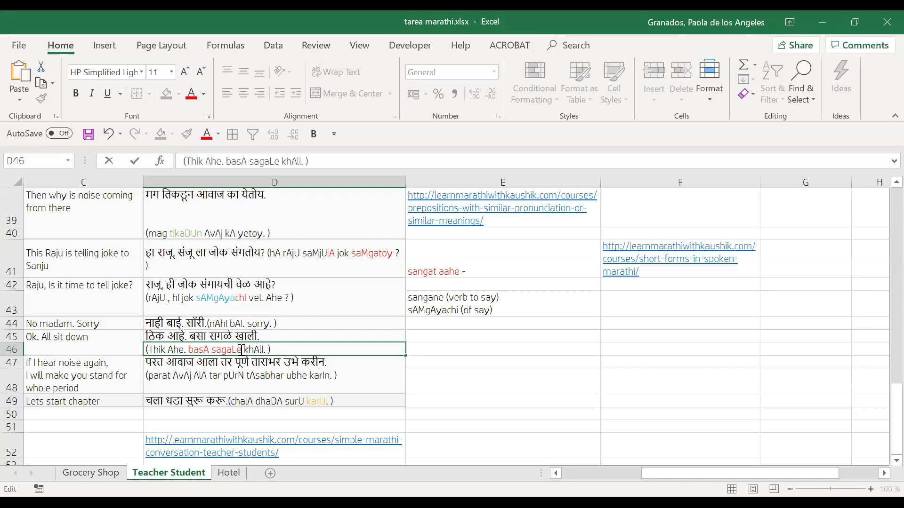
In cell D46, colour the word "sagaLe" orange and the word "khAlI." green
drag(243, 349, 213, 349)
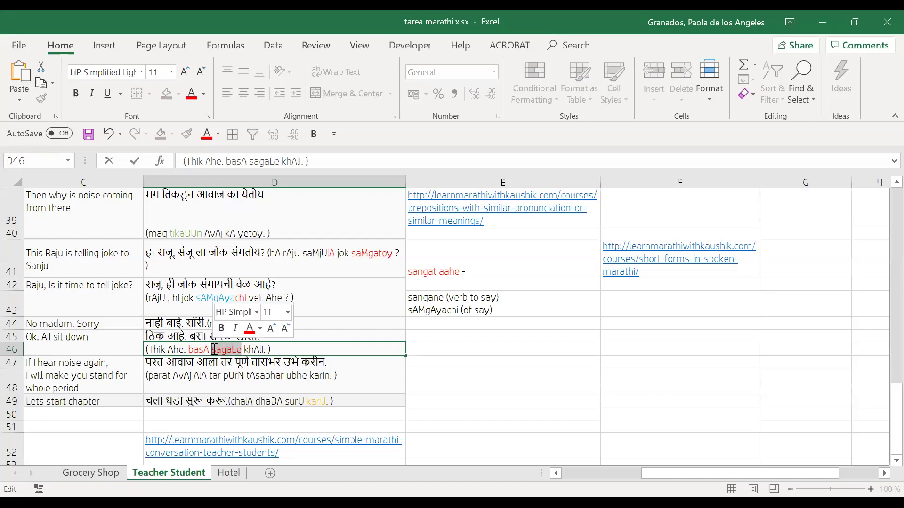
click(261, 329)
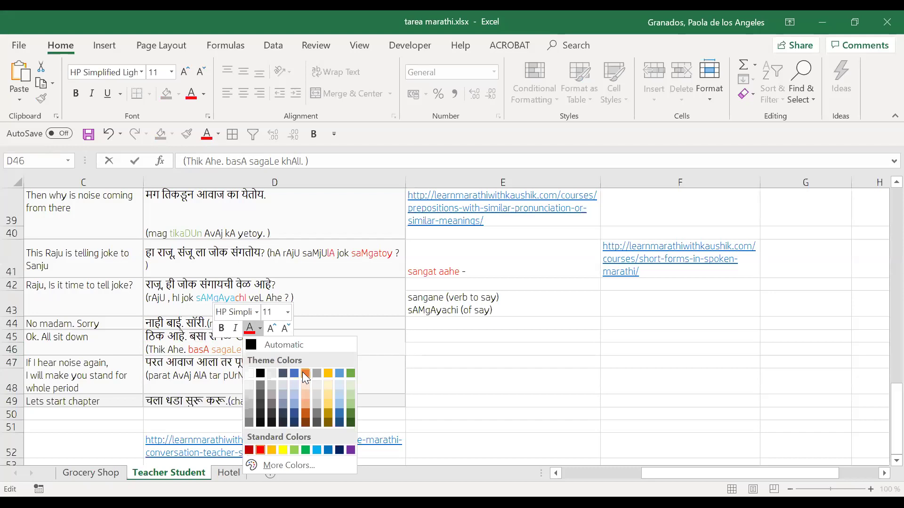
click(305, 373)
drag(269, 349, 244, 349)
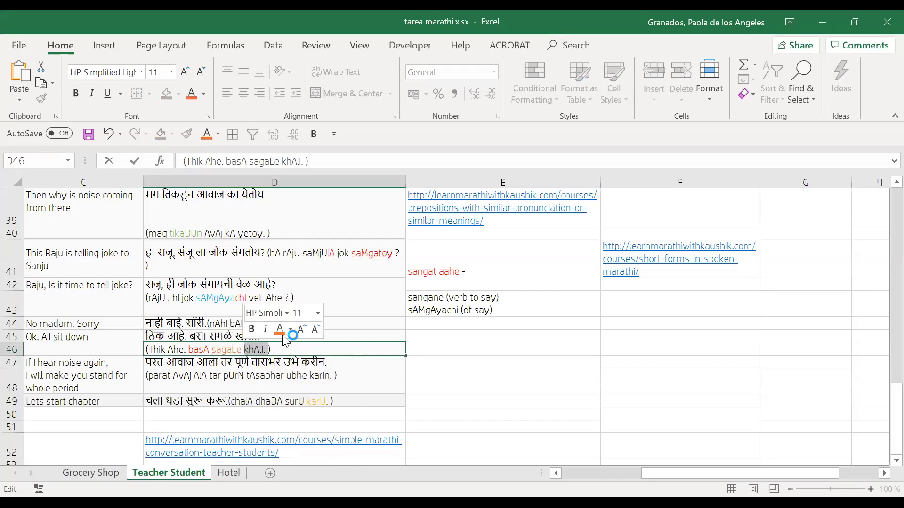
click(289, 330)
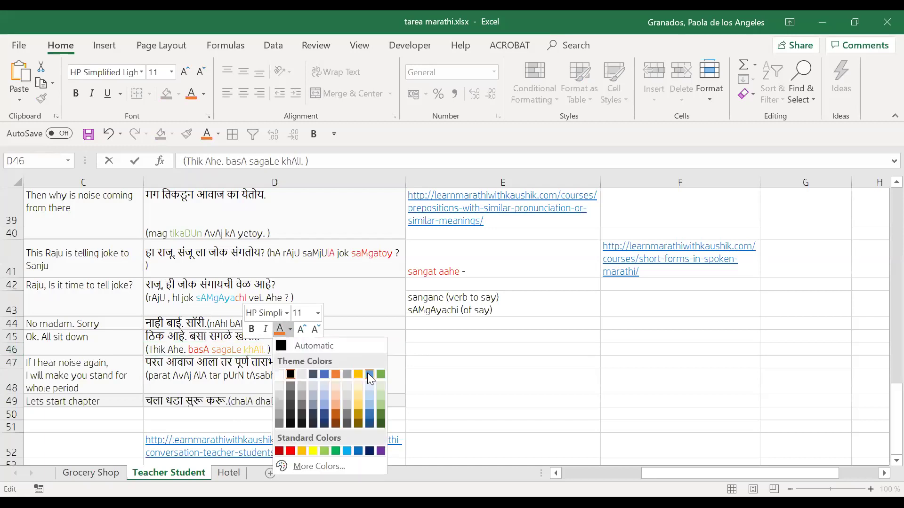
click(380, 373)
click(292, 373)
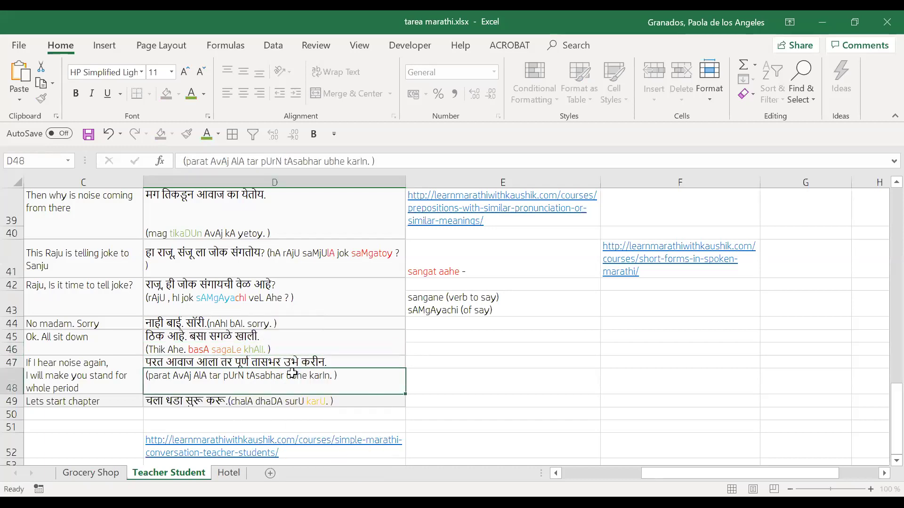
click(312, 345)
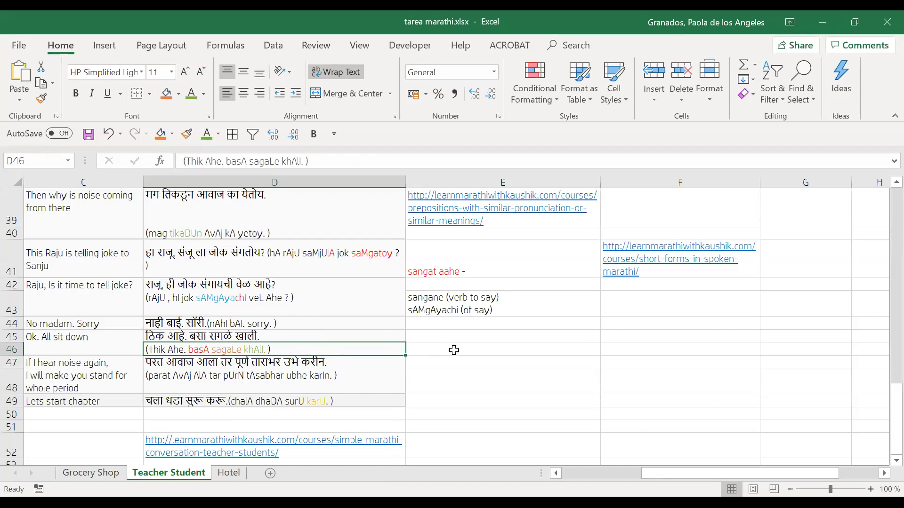
Enter a two-line vocabulary note in cell E46 reading "sagale (all)" and "khAlli (down)"
click(454, 350)
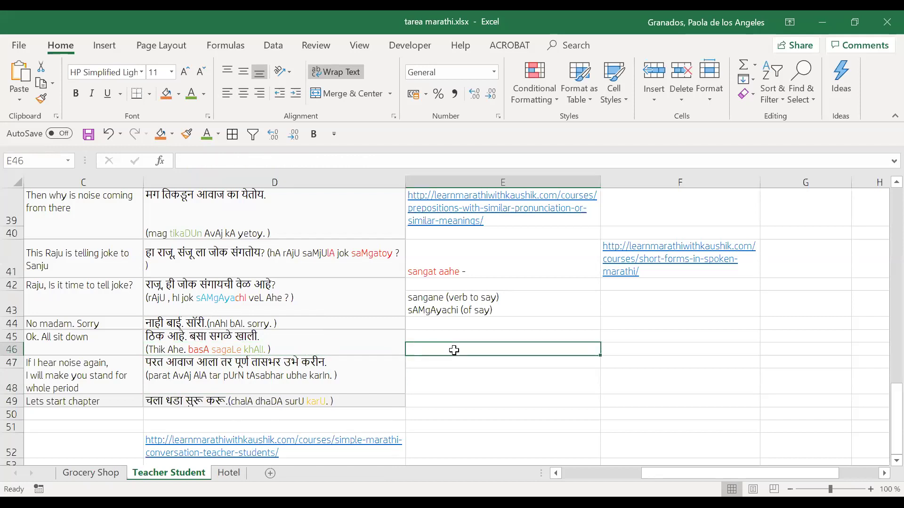
text(sala)
key(BackSpace)
key(BackSpace)
text(gale (al)
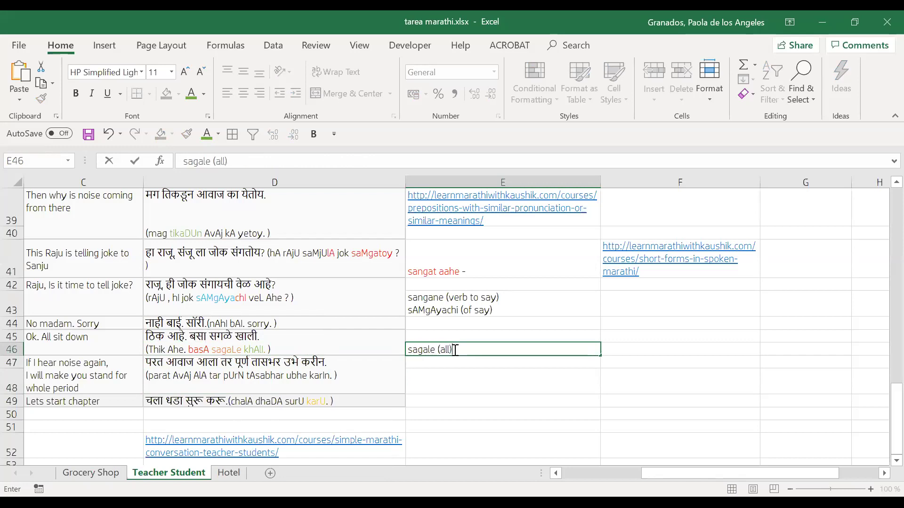
text(l))
key(alt+Return)
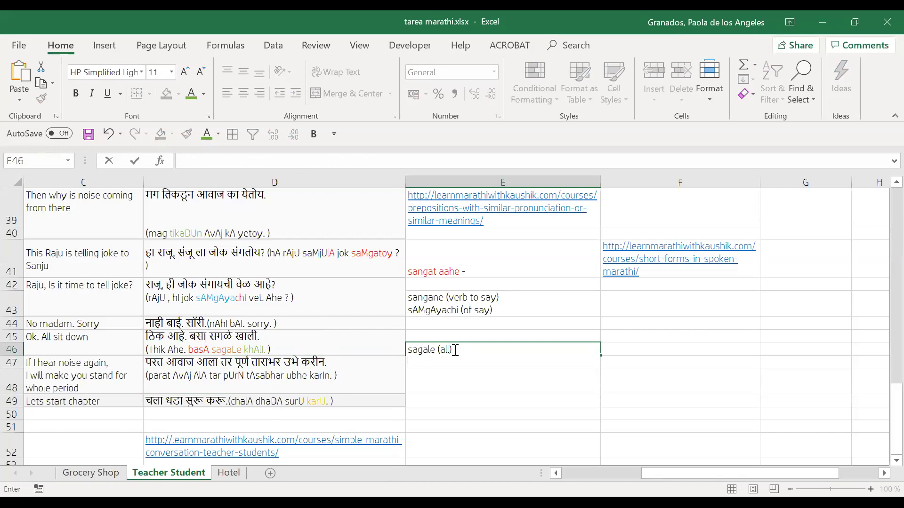
text(khAlli (dow)
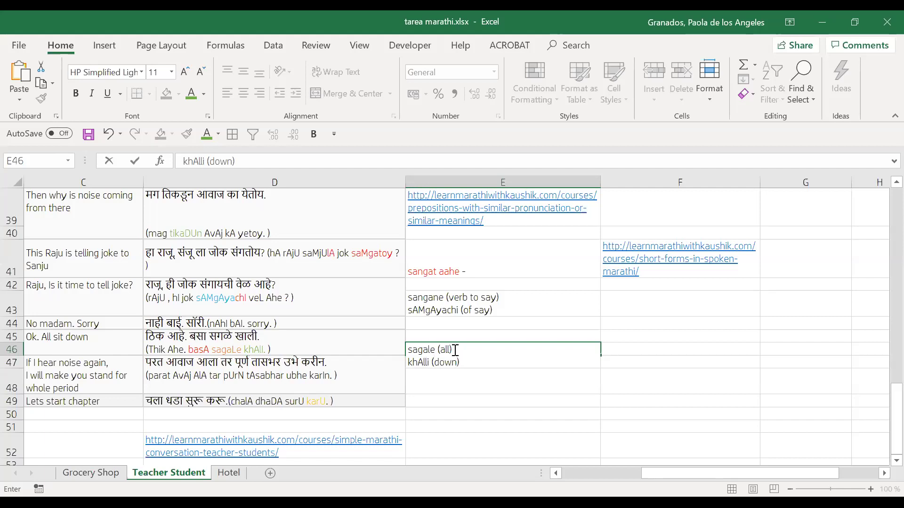
text(n))
Add a third line to the note in cell E46 reading "basAne (to sit)"
key(alt+Return)
text(Va)
key(BackSpace)
key(BackSpace)
text(bas)
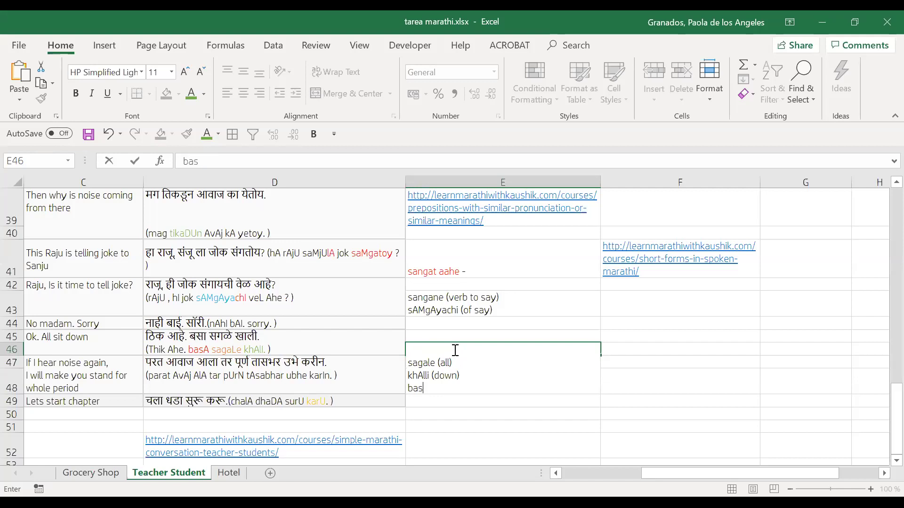
text(Ane (to sit))
click(346, 374)
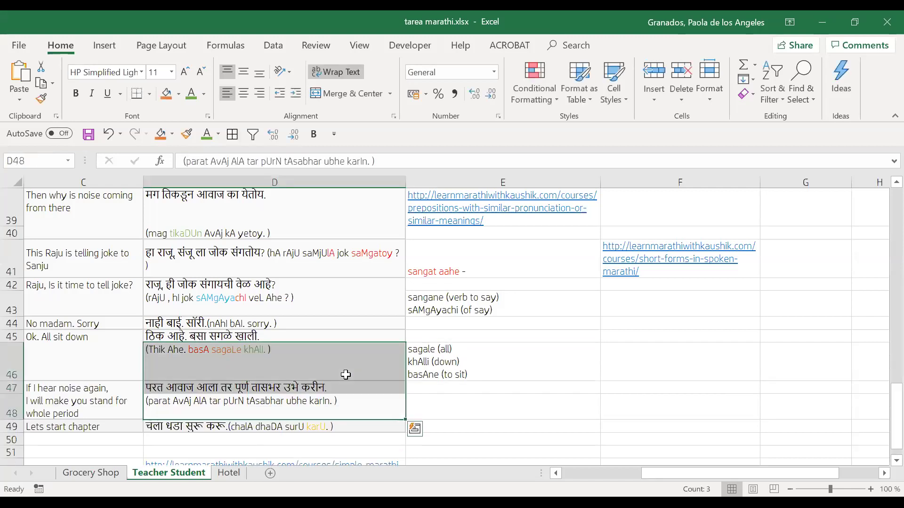
Colour the word "AvAj" green in the romanized sentence in cell D48
click(351, 391)
scroll(352, 391, down, 1)
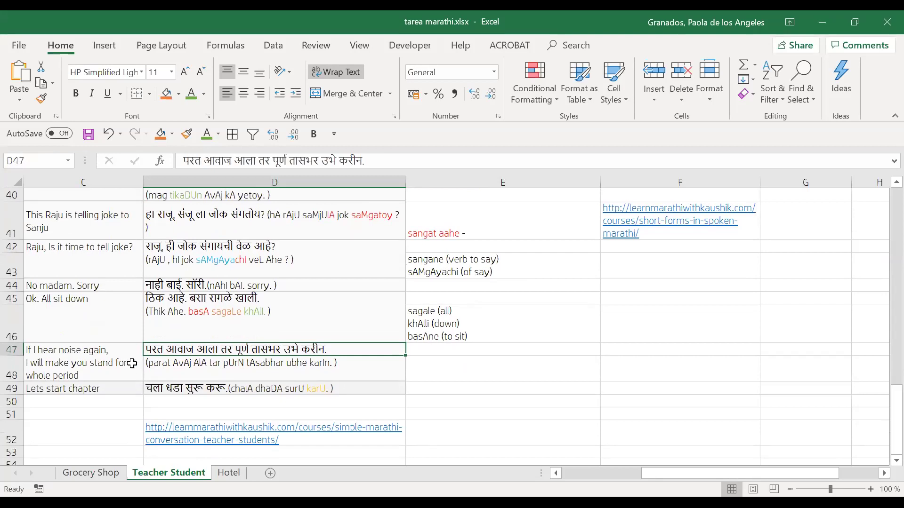
click(171, 369)
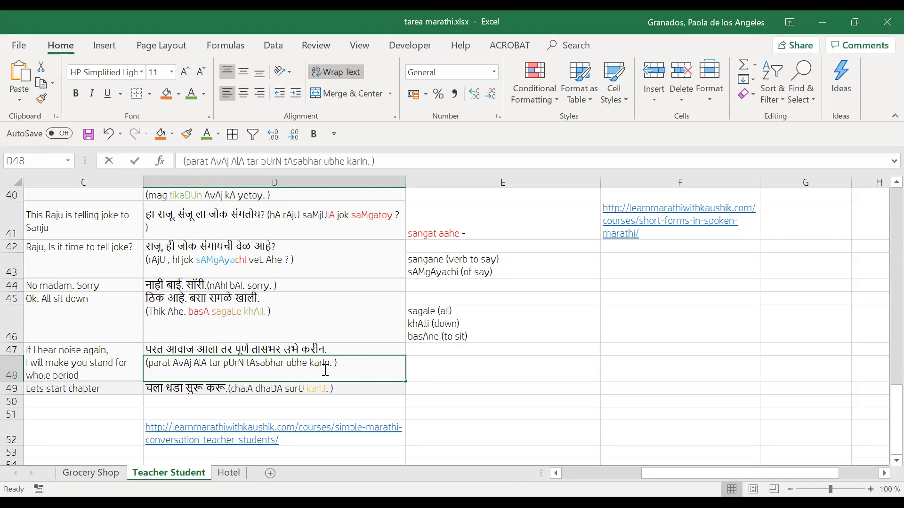
double_click(327, 369)
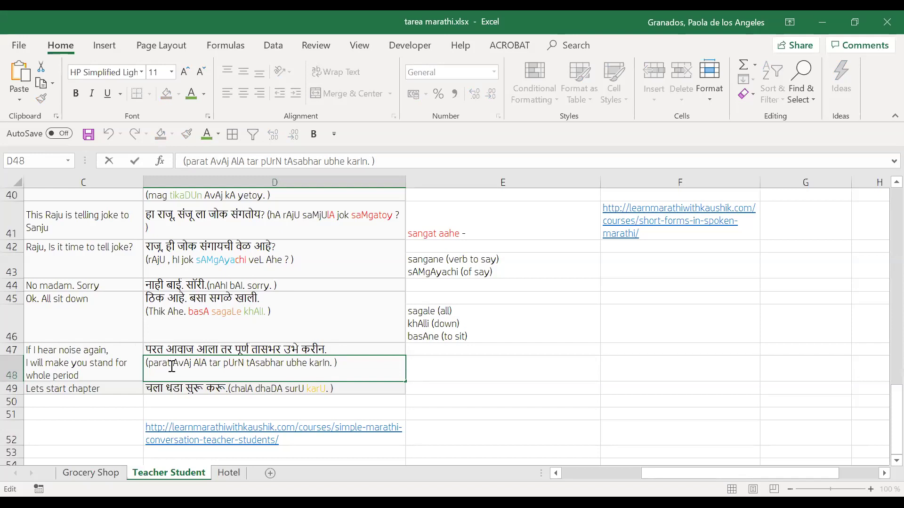
drag(172, 367, 193, 369)
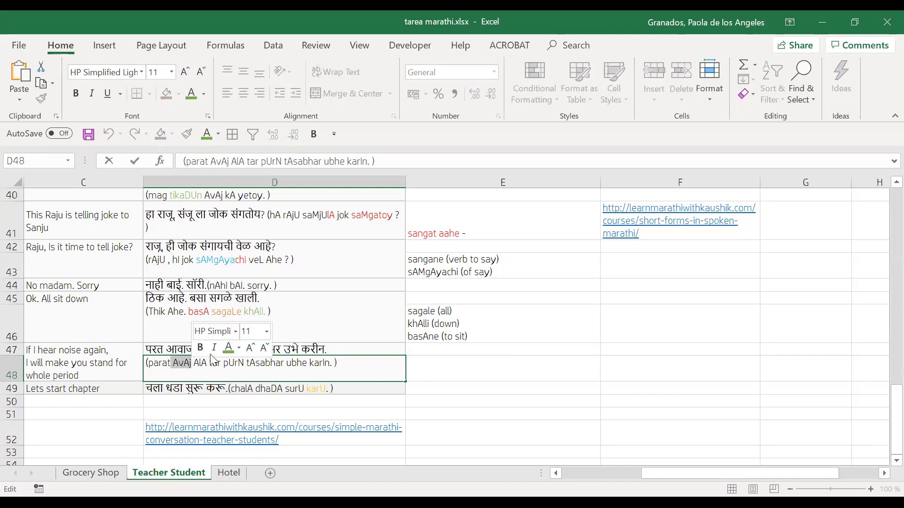
click(228, 347)
Enter the vocabulary note "AvAj (voice or sound - masc)" in cell E48
click(420, 367)
text(AvAj )
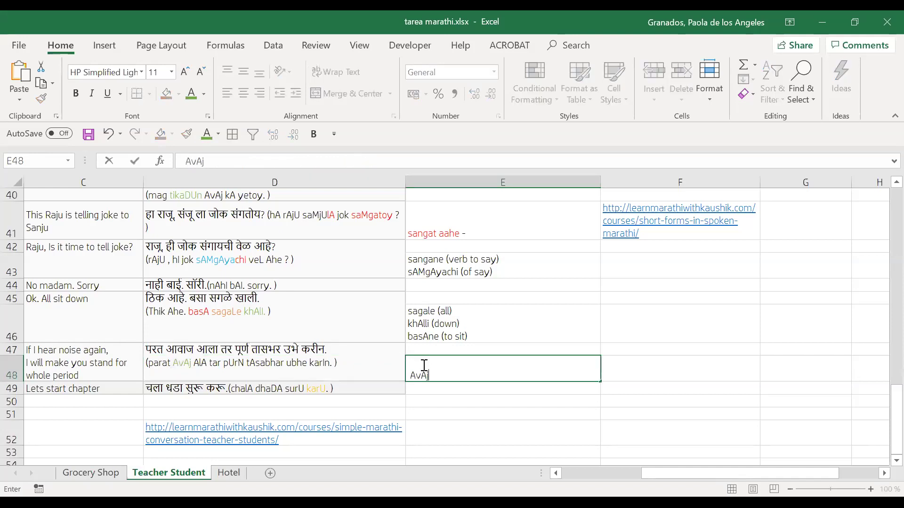
text((voice or sound )
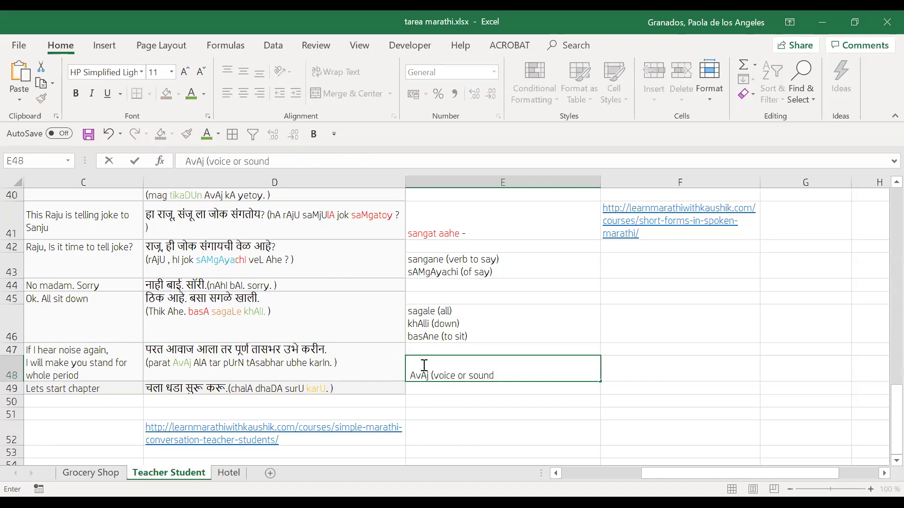
text(- masc))
Add a second line to the note in cell E48 reading "Parat (conjunction if)"
key(alt+Return)
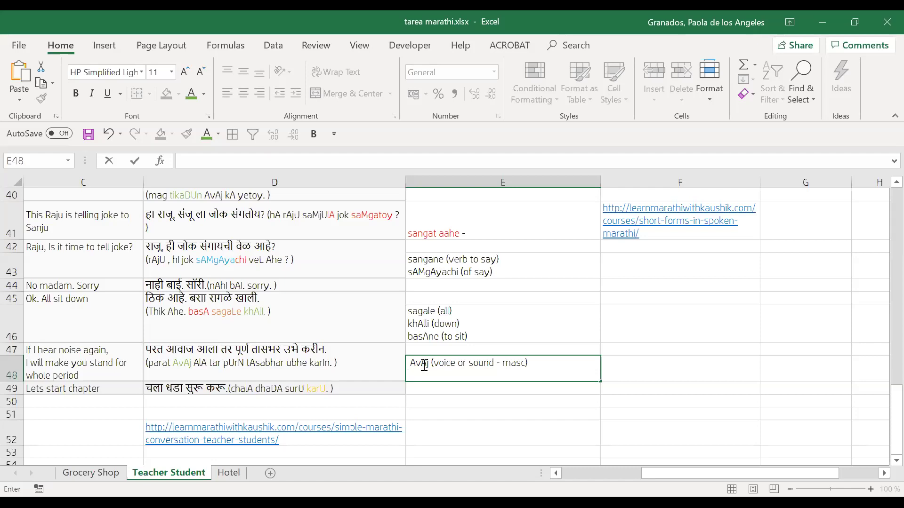
text(Parat (con)
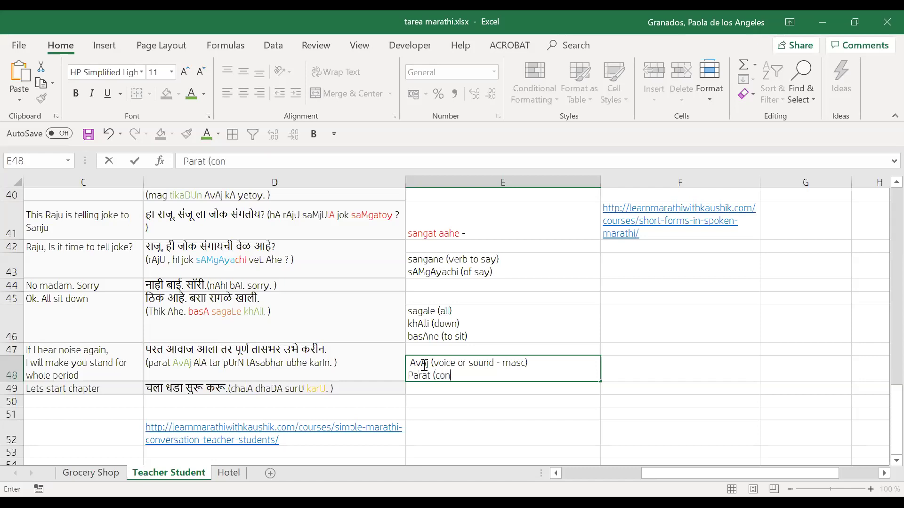
text(junction if))
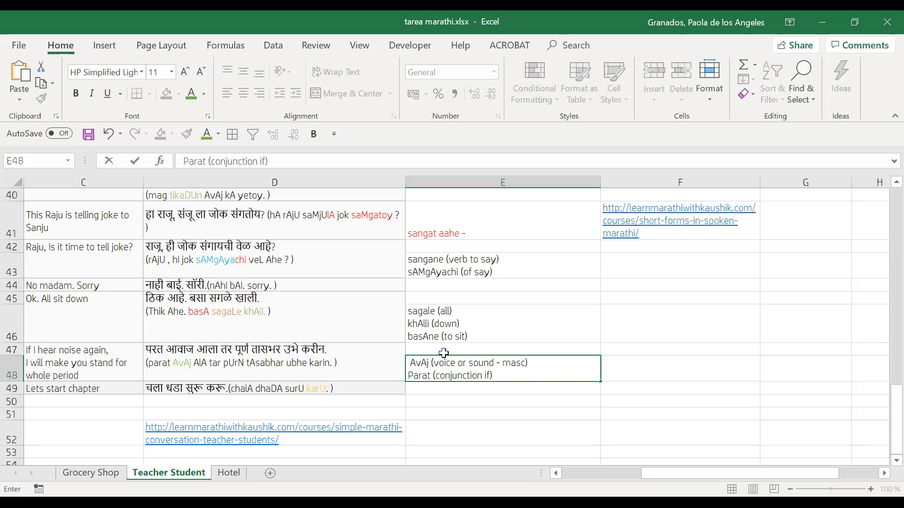
Replace the word "Parat" with "Again" in the second line of the note in cell E48
click(431, 375)
key(BackSpace)
key(BackSpace)
key(BackSpace)
key(BackSpace)
key(BackSpace)
key(BackSpace)
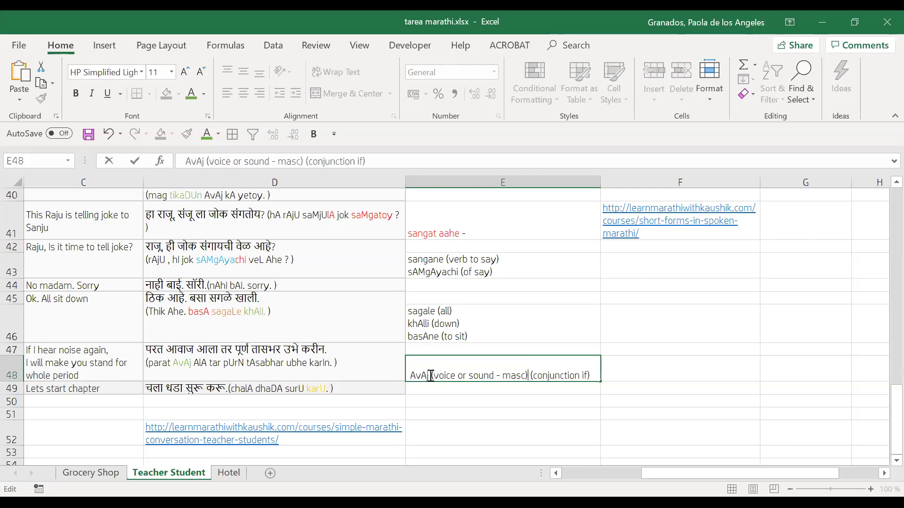
key(alt+Return)
text(Agai)
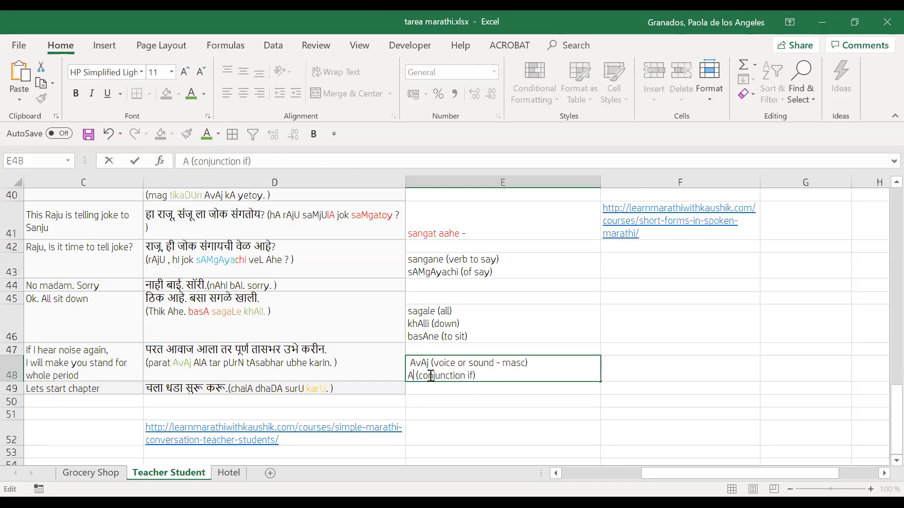
text(n)
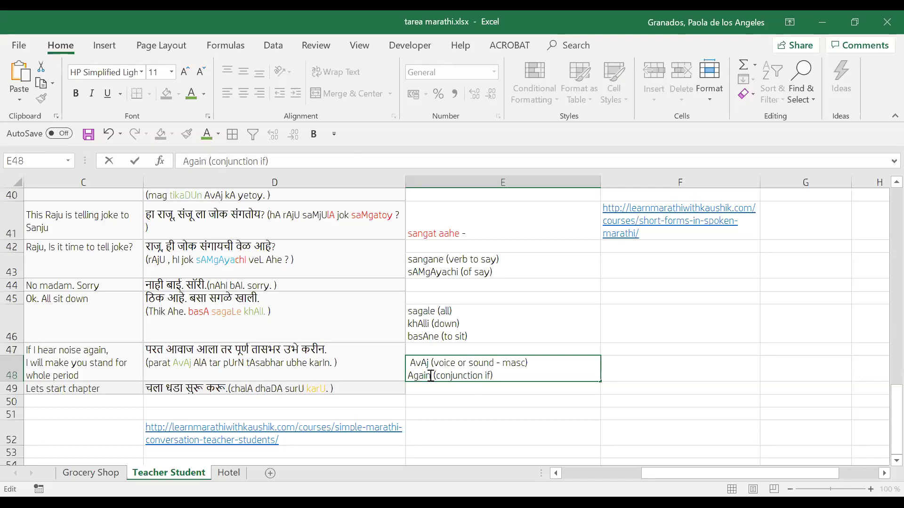
click(324, 359)
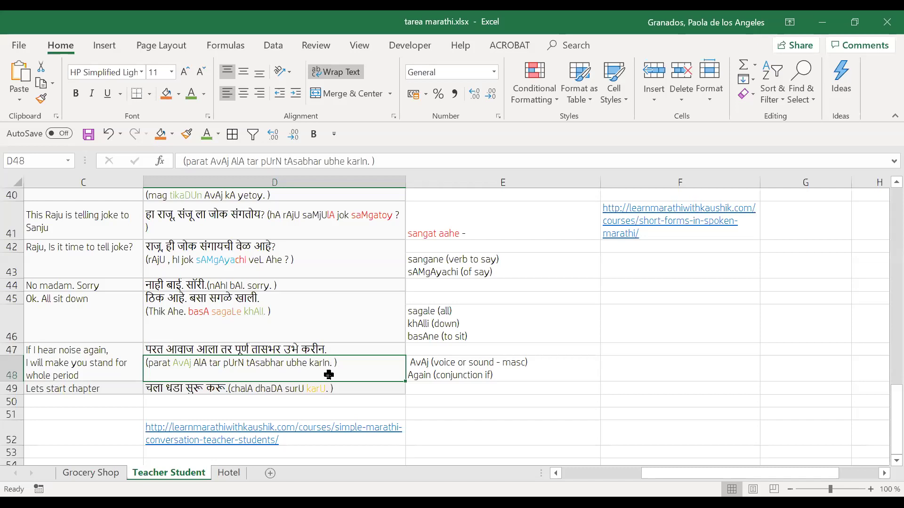
Add an empty third line to the vocabulary note in cell E48
click(502, 375)
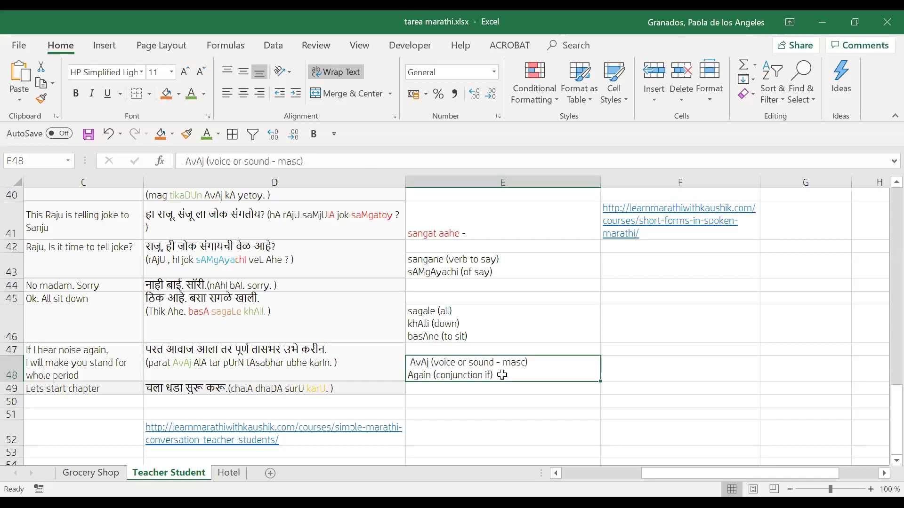
double_click(502, 376)
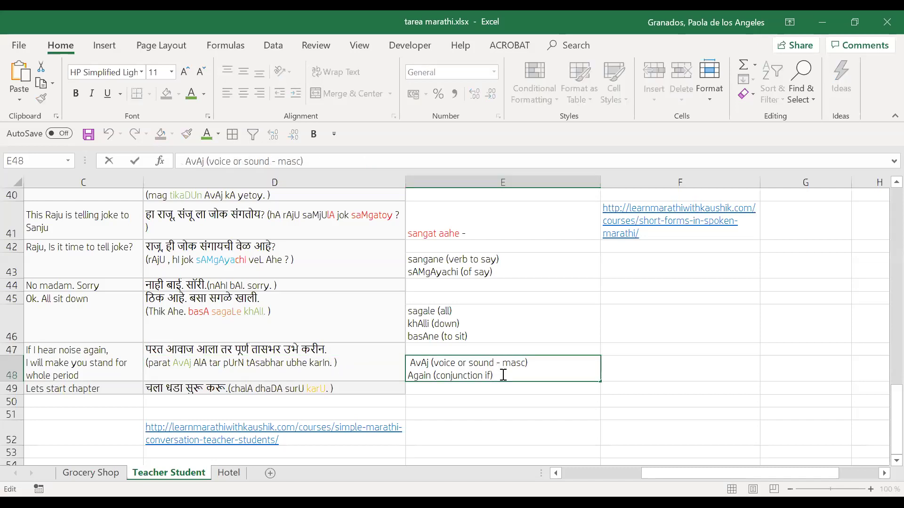
key(alt+Return)
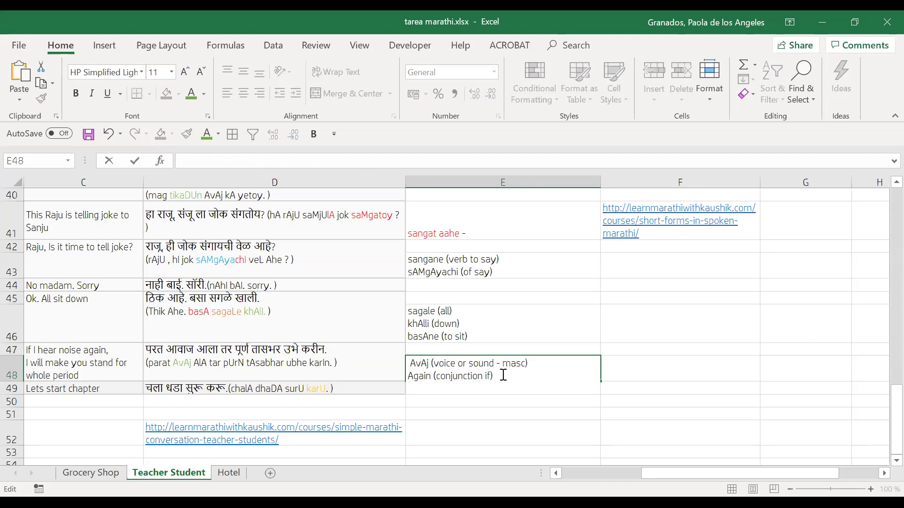
click(117, 373)
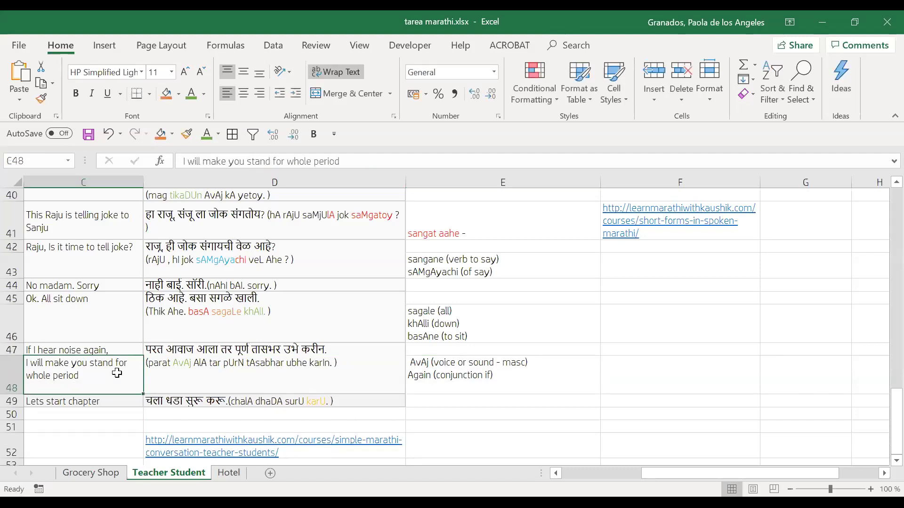
Colour the word "tar" red in the romanized sentence in cell D48
click(107, 349)
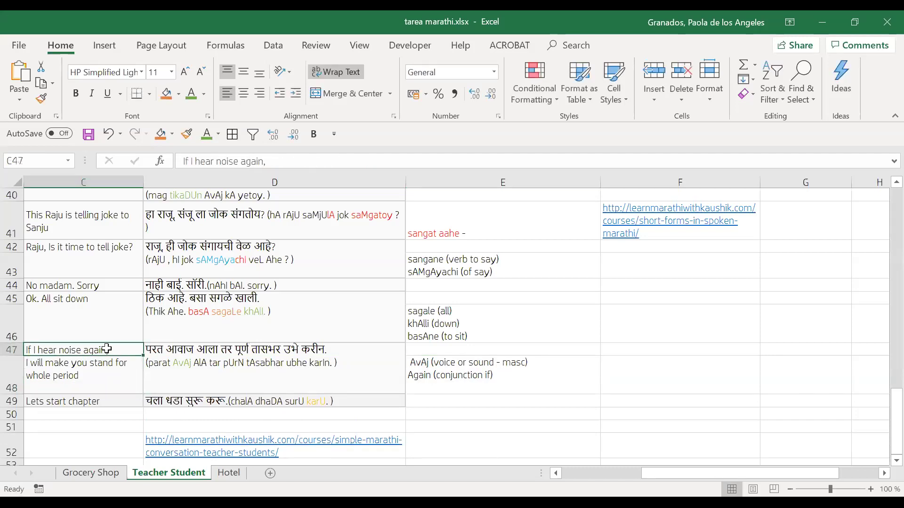
scroll(107, 349, down, 2)
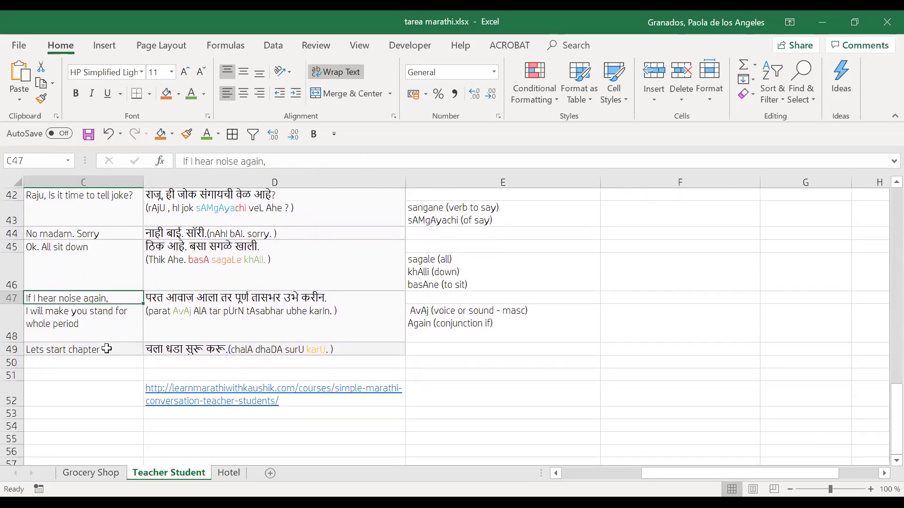
scroll(107, 348, down, 3)
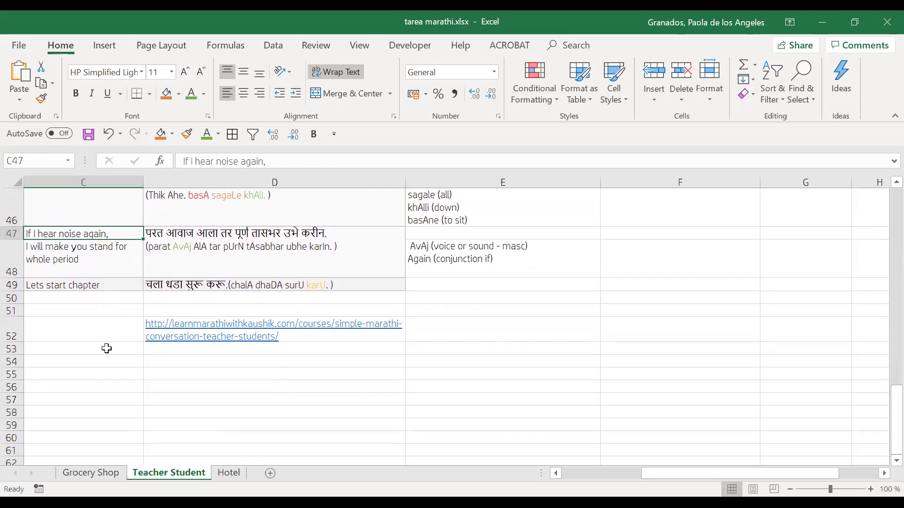
scroll(107, 349, down, 1)
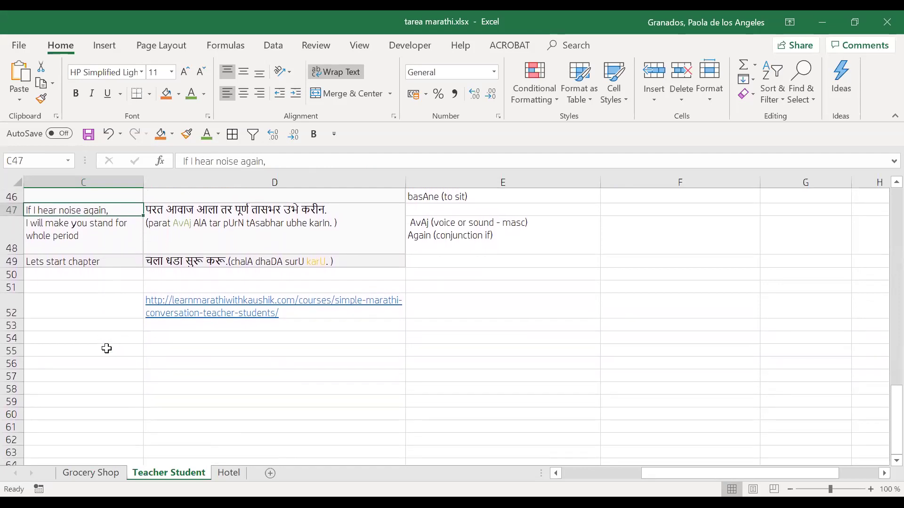
scroll(107, 349, down, 1)
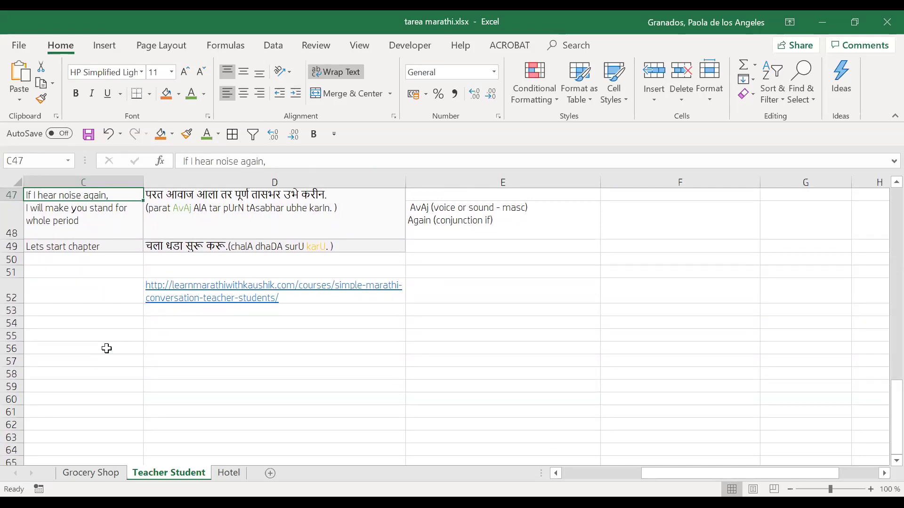
click(220, 209)
double_click(219, 209)
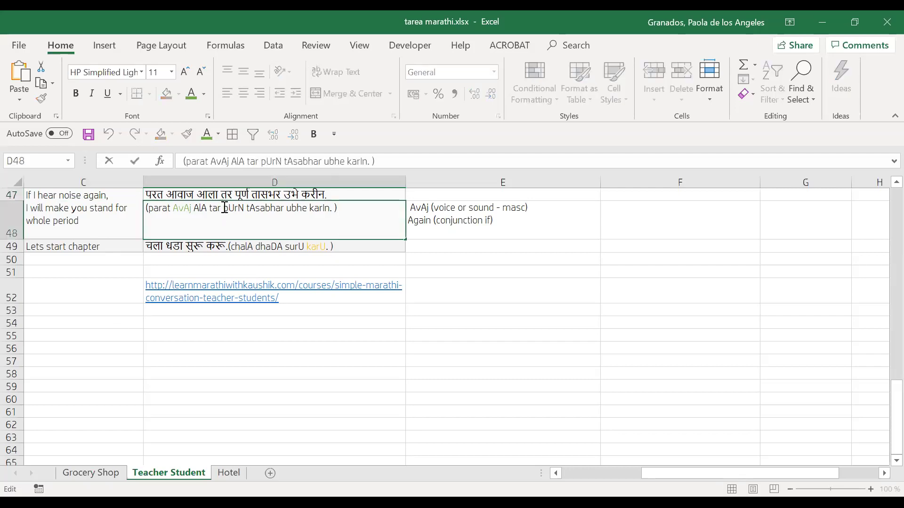
drag(224, 207, 211, 207)
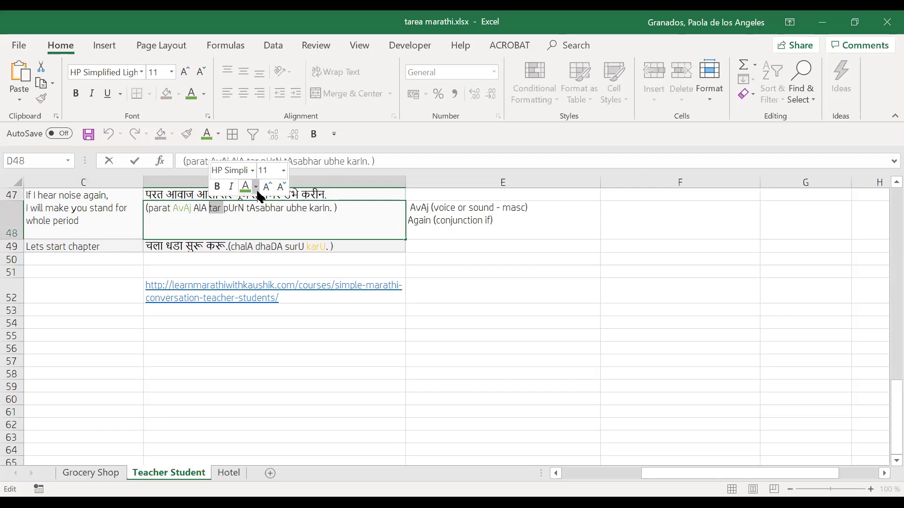
click(255, 186)
click(256, 309)
Colour the word "parat" red in the romanized sentence in cell D48
click(170, 209)
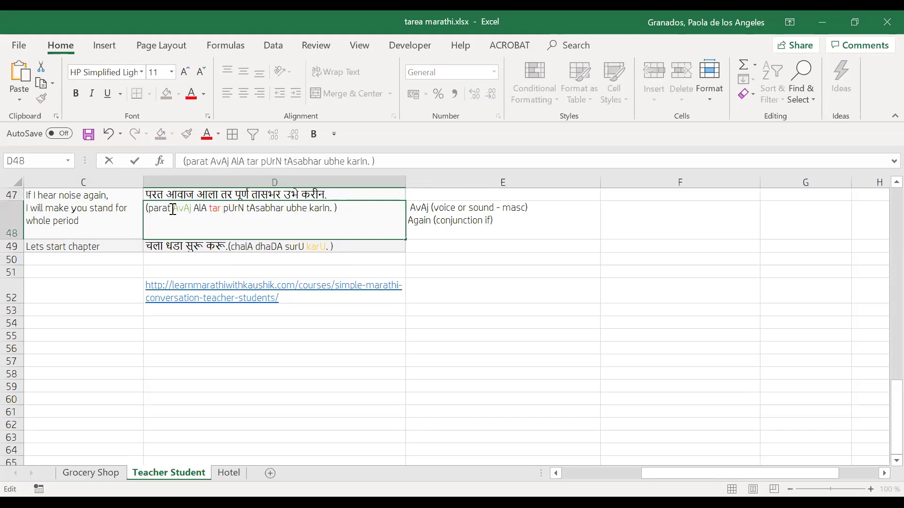
double_click(173, 210)
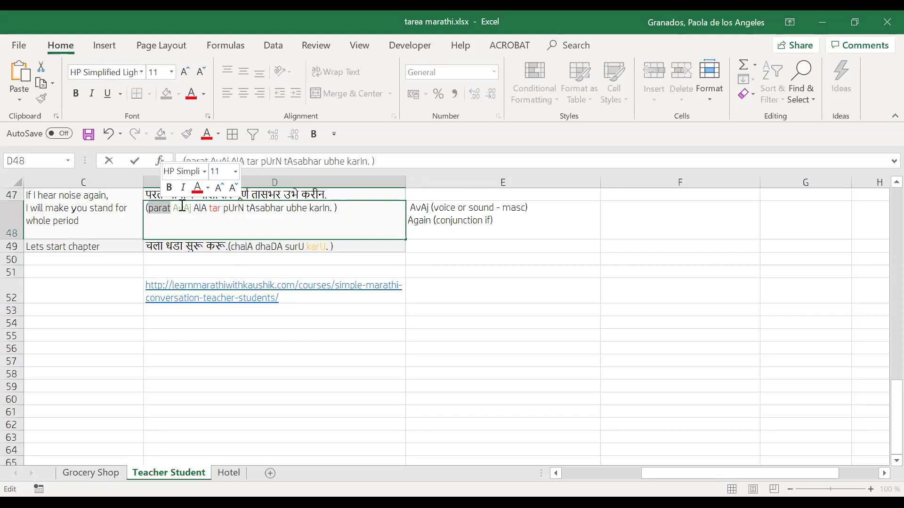
click(197, 189)
click(299, 246)
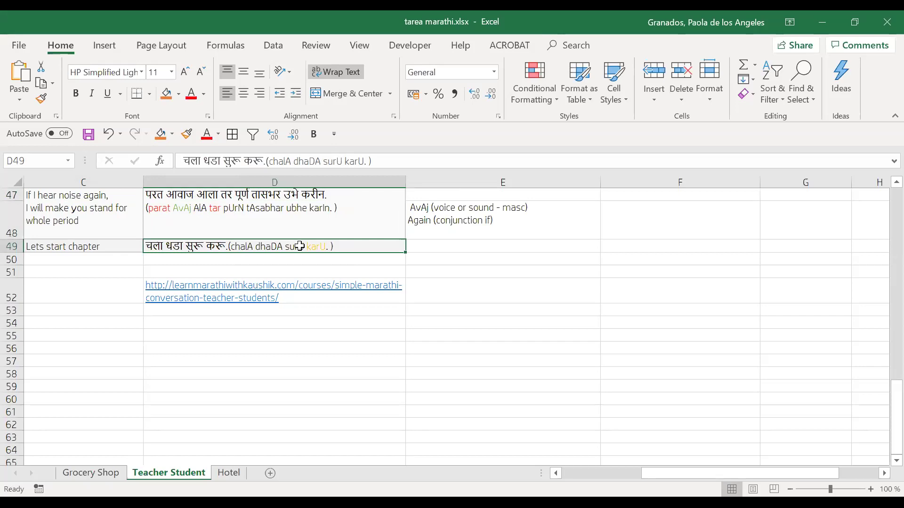
Enter "jar tar (if then)" on the empty third line of the note in cell E48
scroll(299, 246, up, 5)
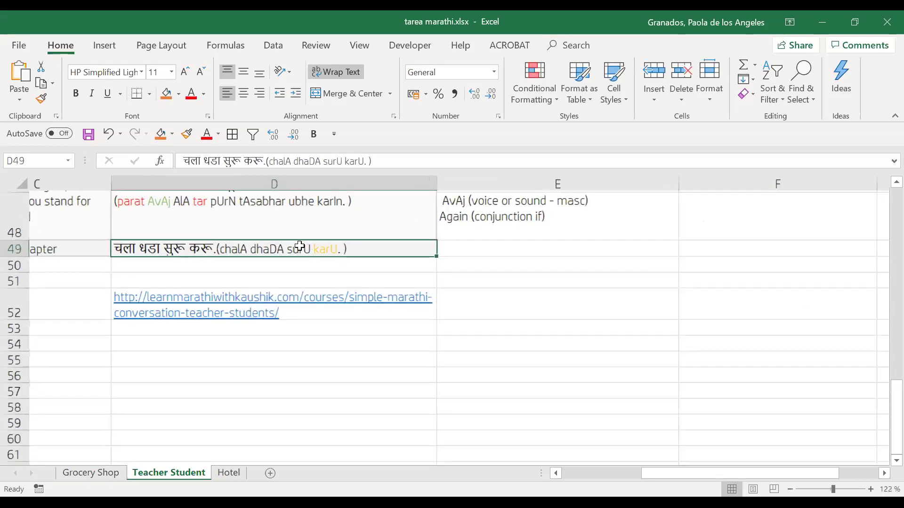
scroll(300, 246, up, 1)
scroll(299, 245, down, 1)
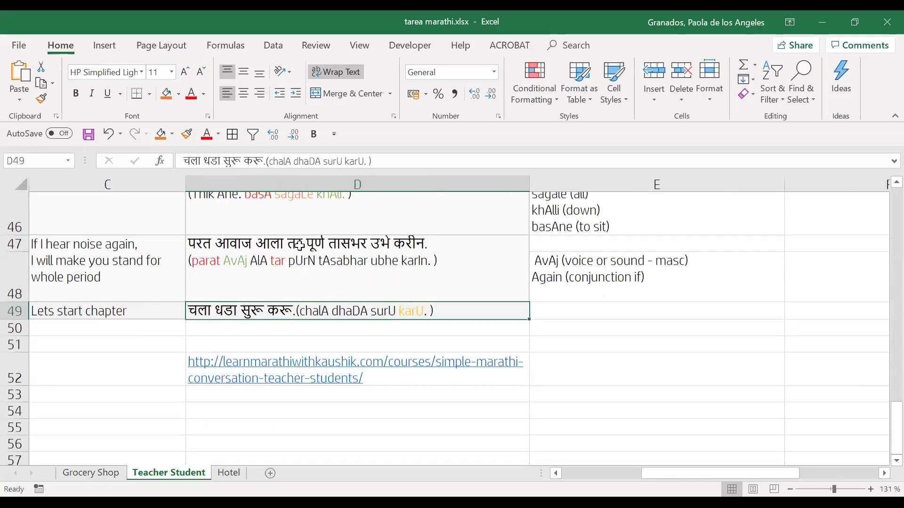
scroll(300, 245, up, 2)
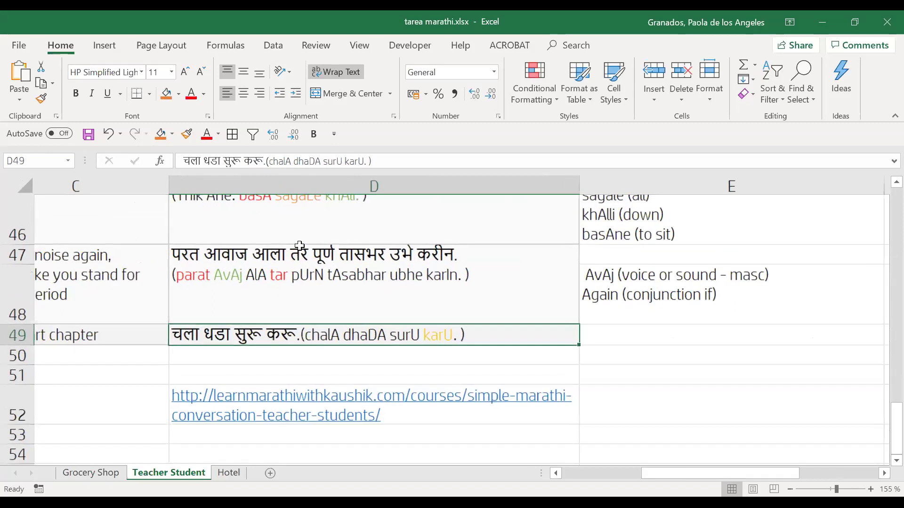
scroll(300, 246, right, 1)
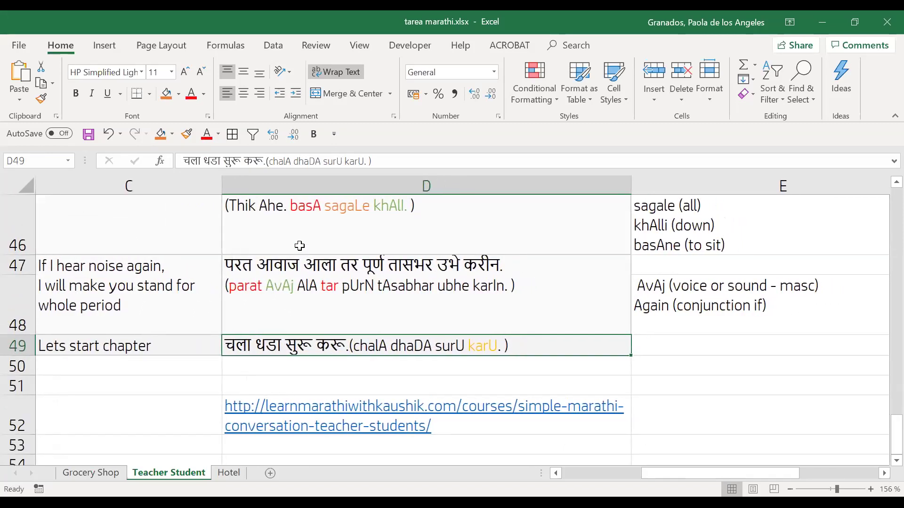
scroll(300, 245, down, 1)
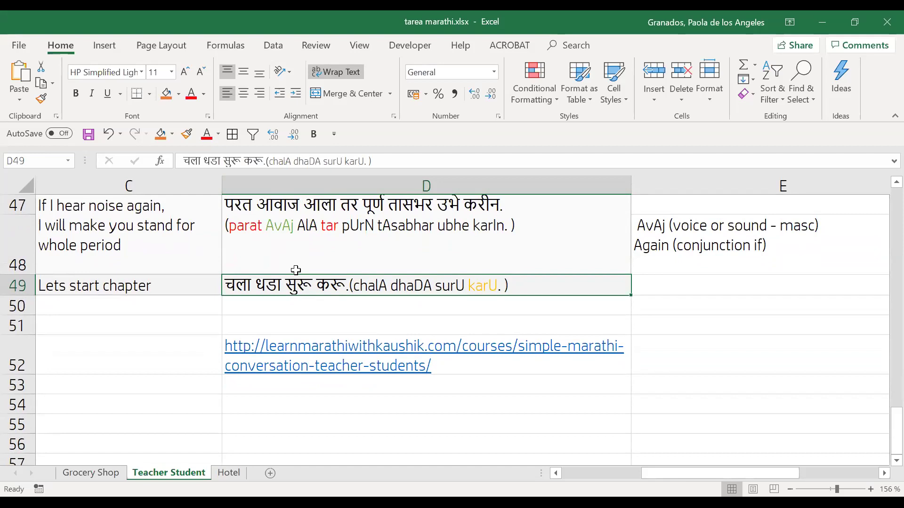
click(738, 265)
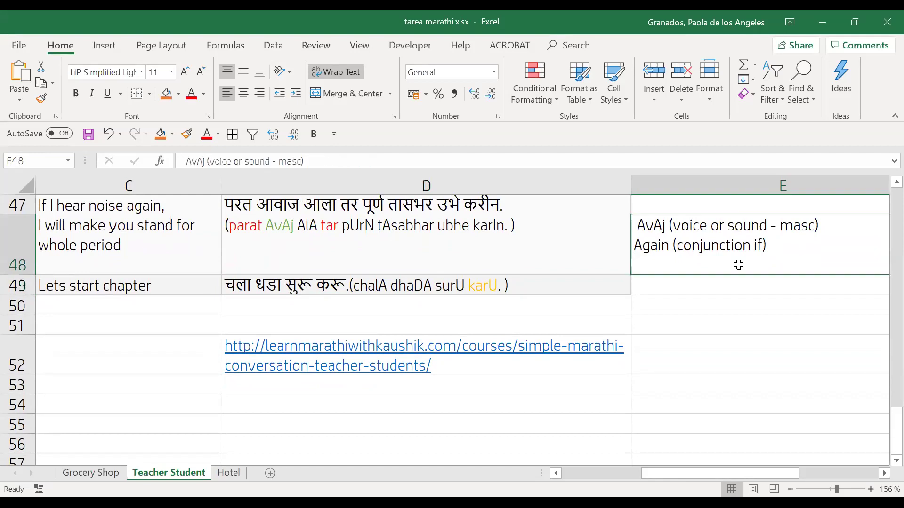
double_click(738, 265)
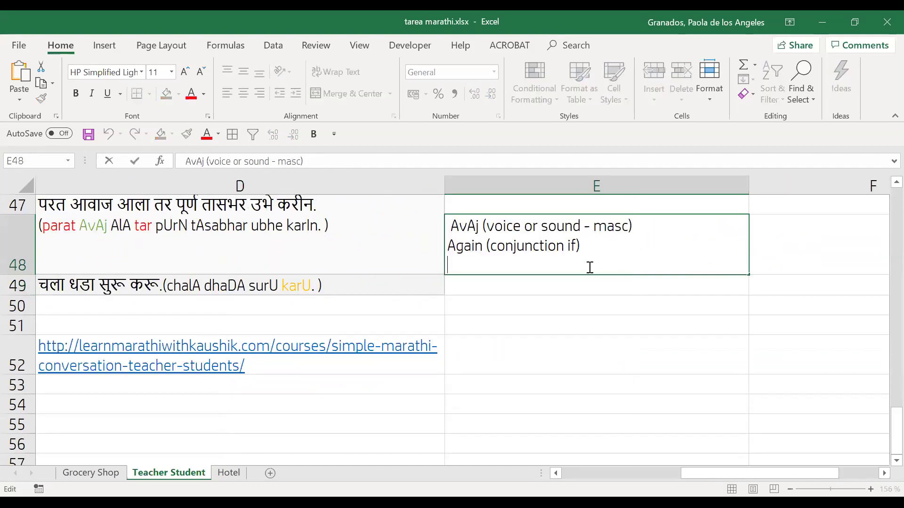
text(ZA)
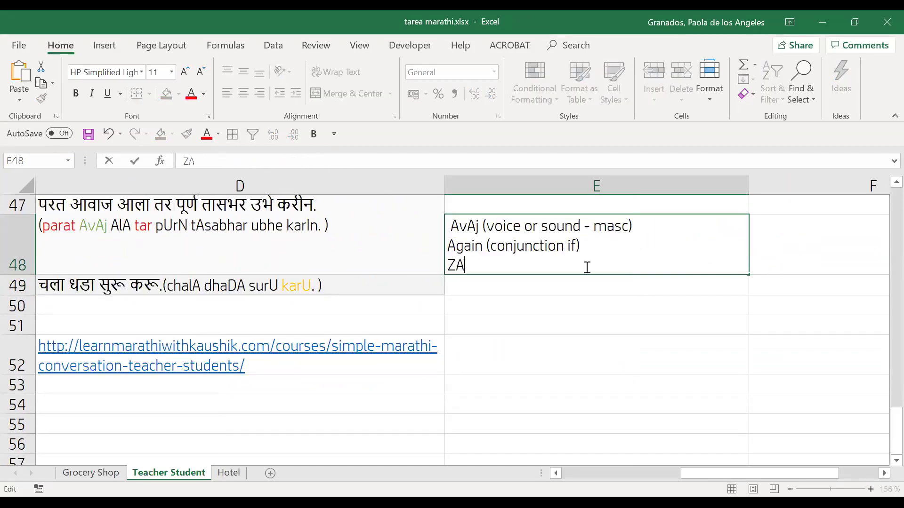
key(BackSpace)
text(A)
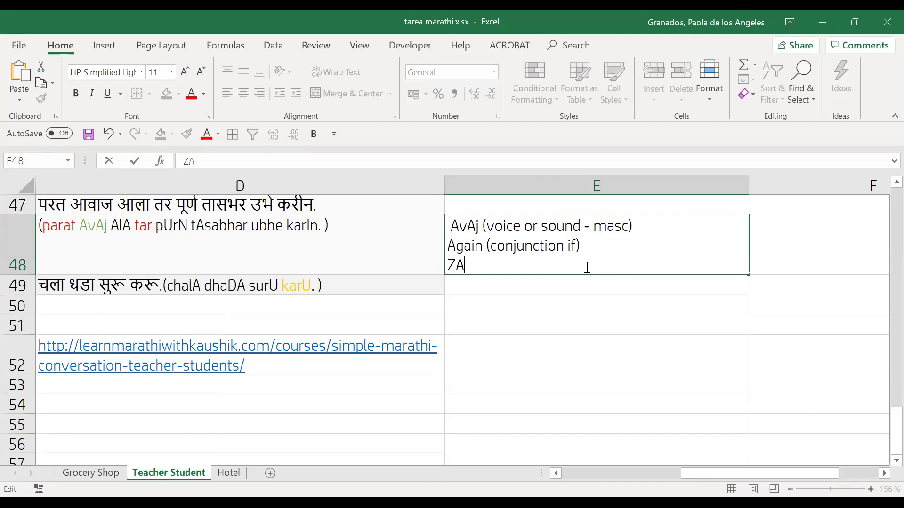
key(BackSpace)
key(BackSpace)
text(jar tar (if t)
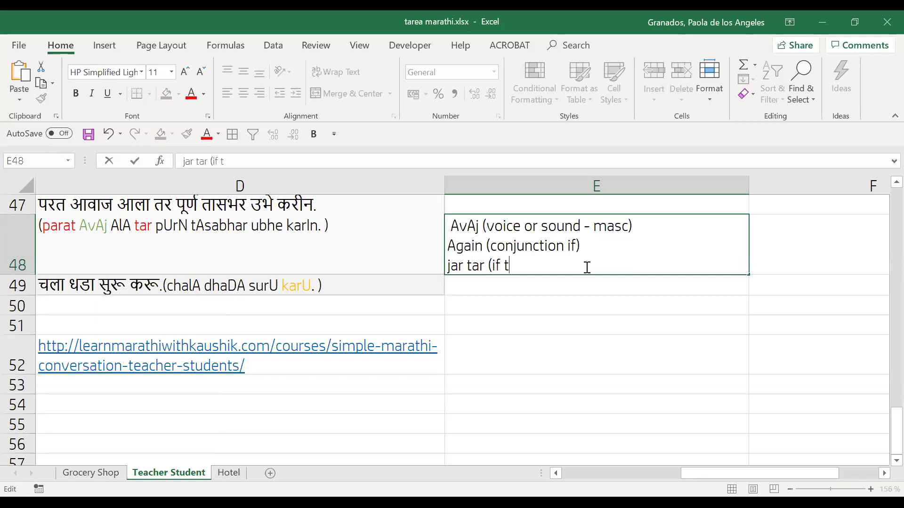
text(hen))
click(421, 239)
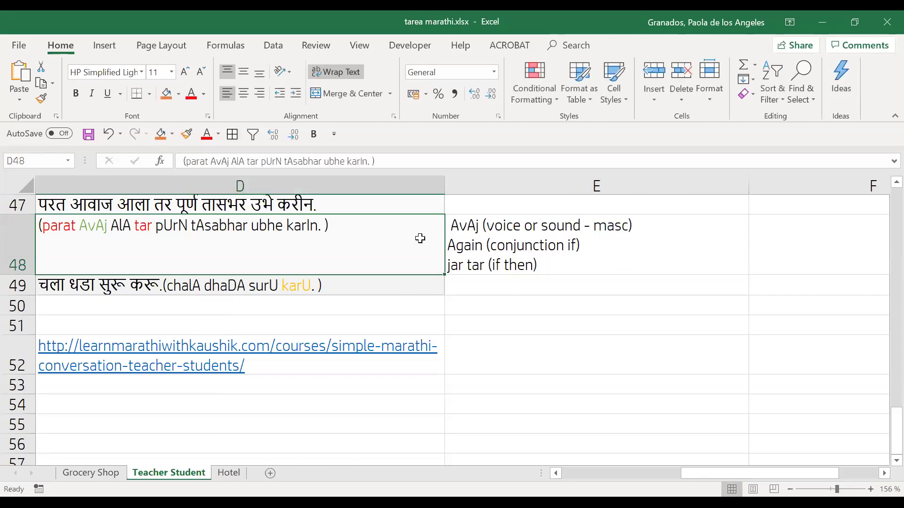
Colour the word "ubhe" orange in the romanized sentence in cell D48
scroll(420, 239, left, 2)
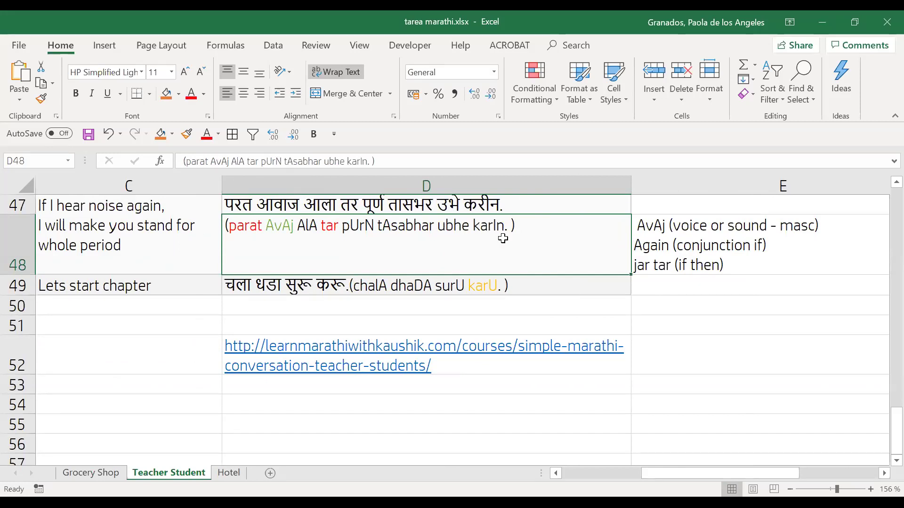
double_click(470, 229)
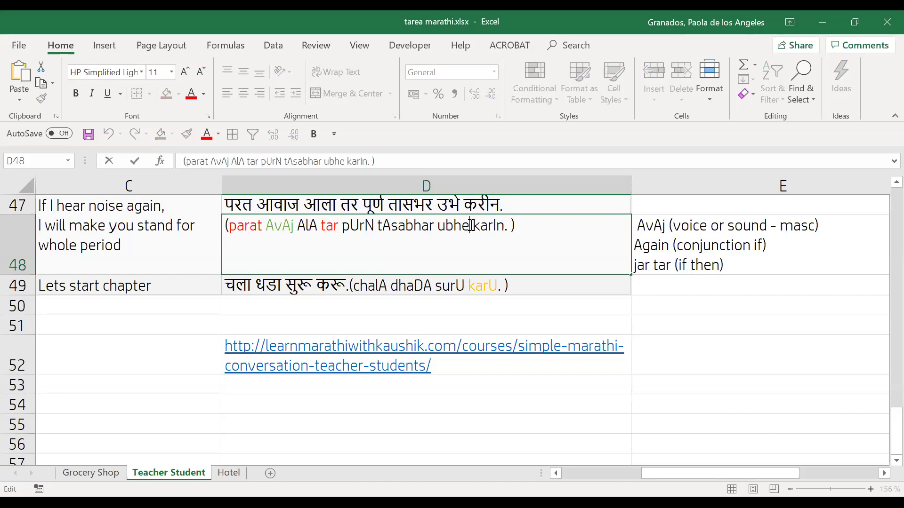
drag(471, 226, 438, 226)
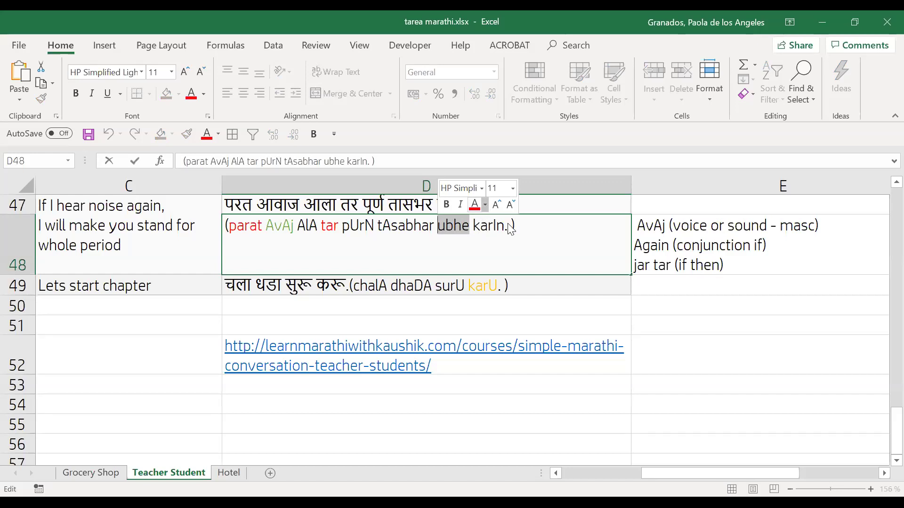
click(485, 206)
click(531, 249)
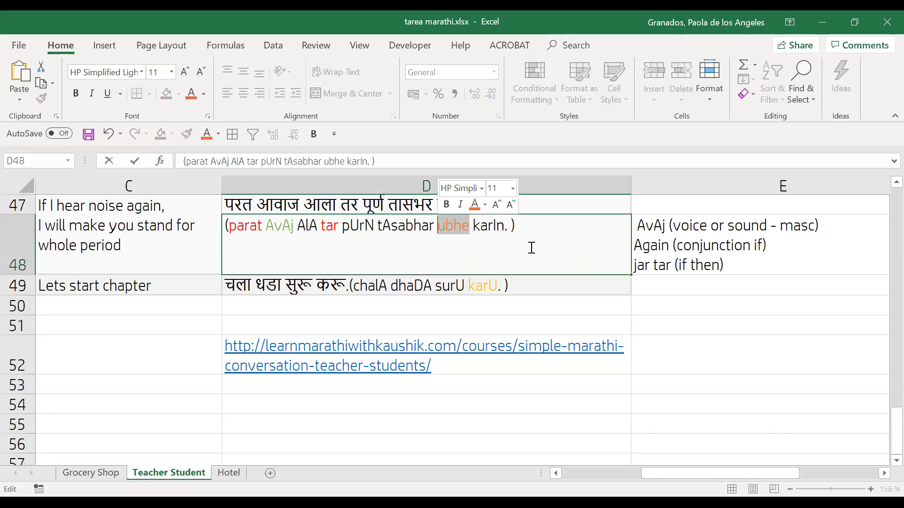
Add a fourth line to the note in cell E48 reading "ubharane (be in standing possit"
click(749, 264)
double_click(748, 264)
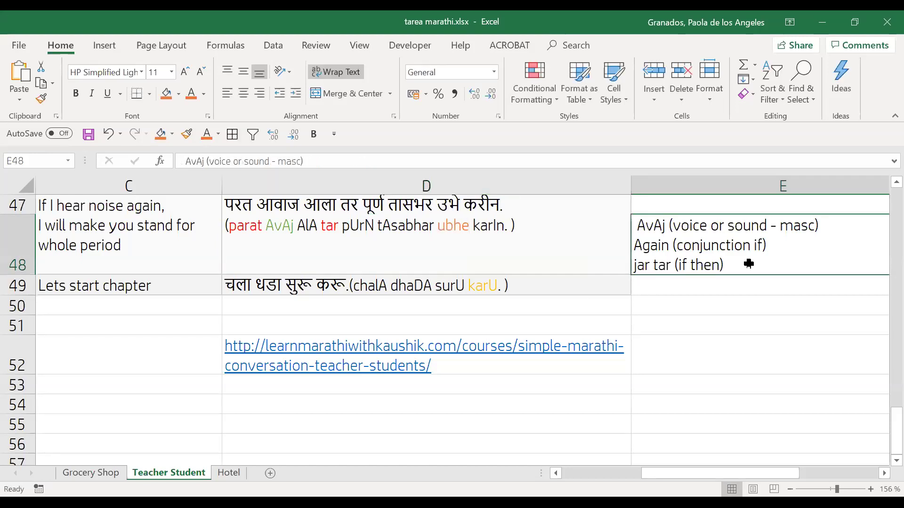
click(749, 266)
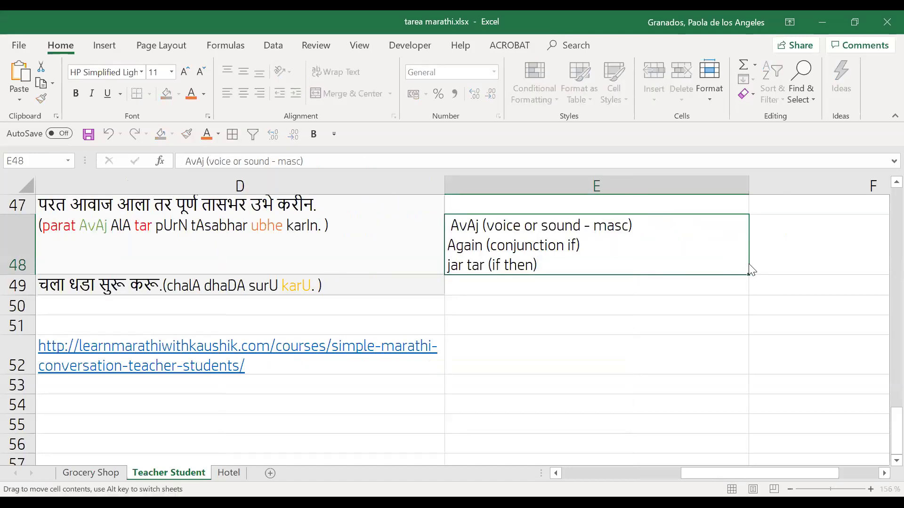
double_click(621, 265)
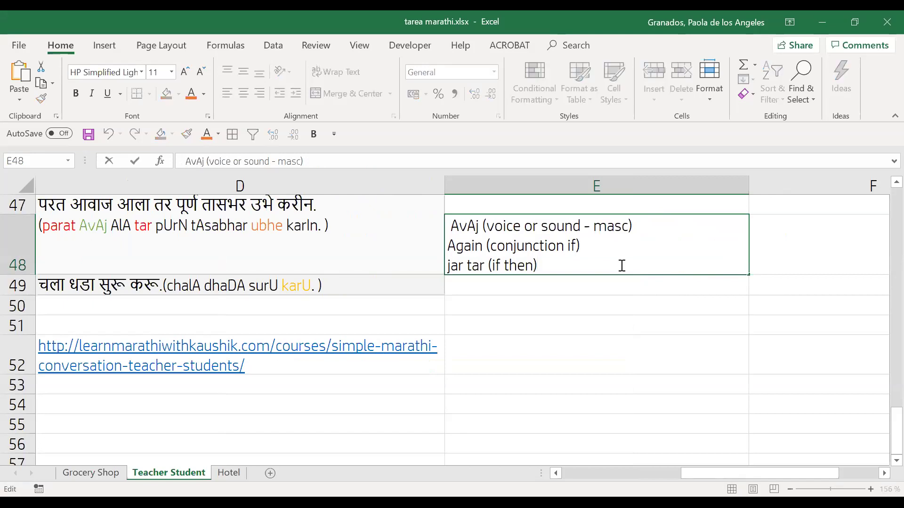
key(alt+Return)
text(ut)
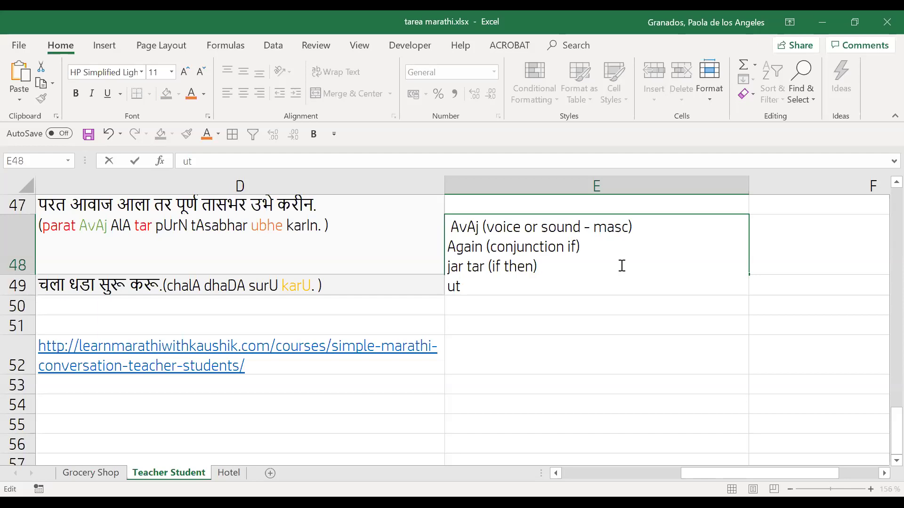
key(BackSpace)
text(bhane)
key(BackSpace)
key(BackSpace)
key(BackSpace)
key(BackSpace)
text(h)
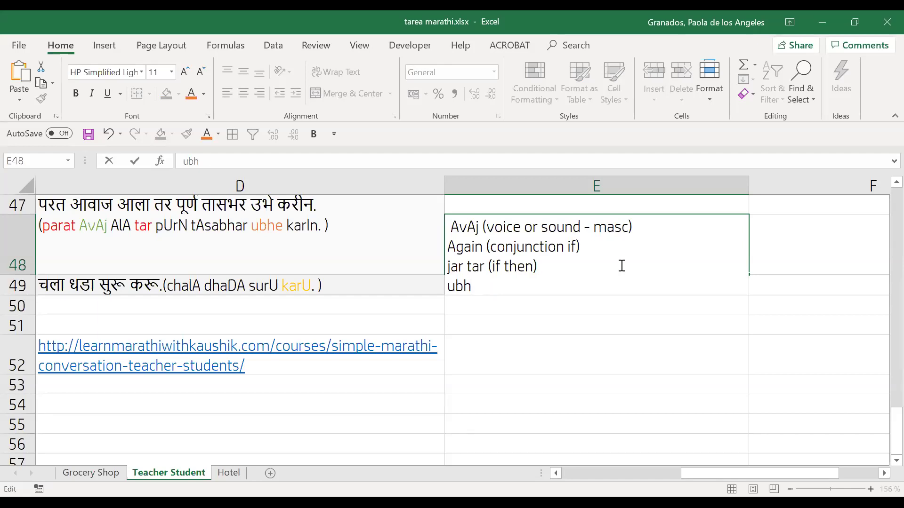
text(ara)
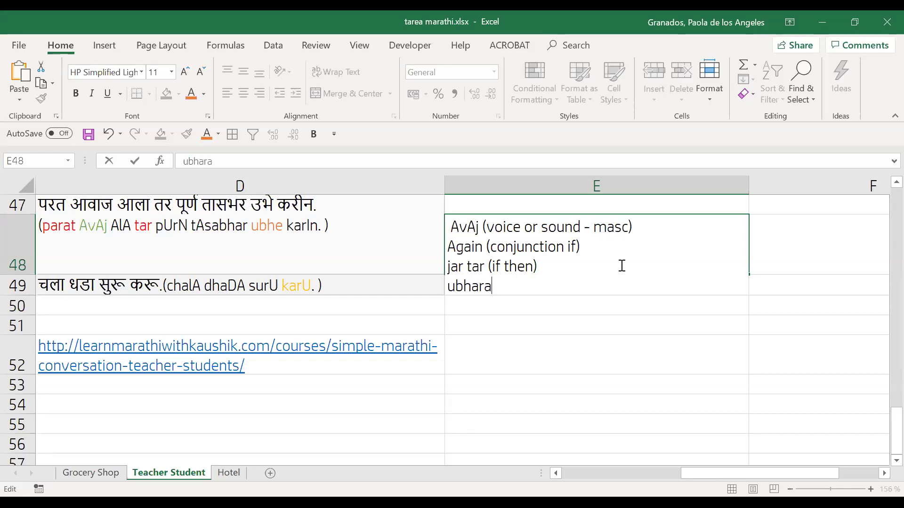
text(ne (be in standing possit)
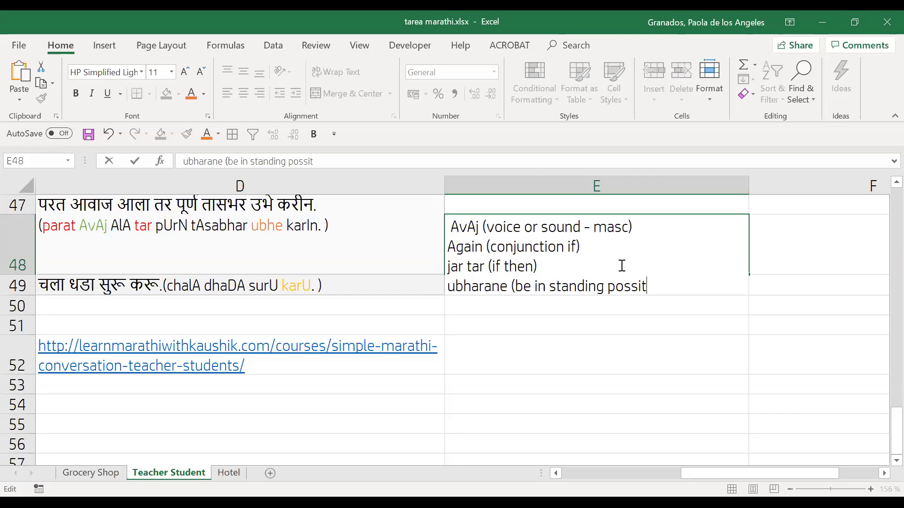
Correct the Marathi verb on the fourth line of the note in cell E48 to "ubha rahane"
click(478, 287)
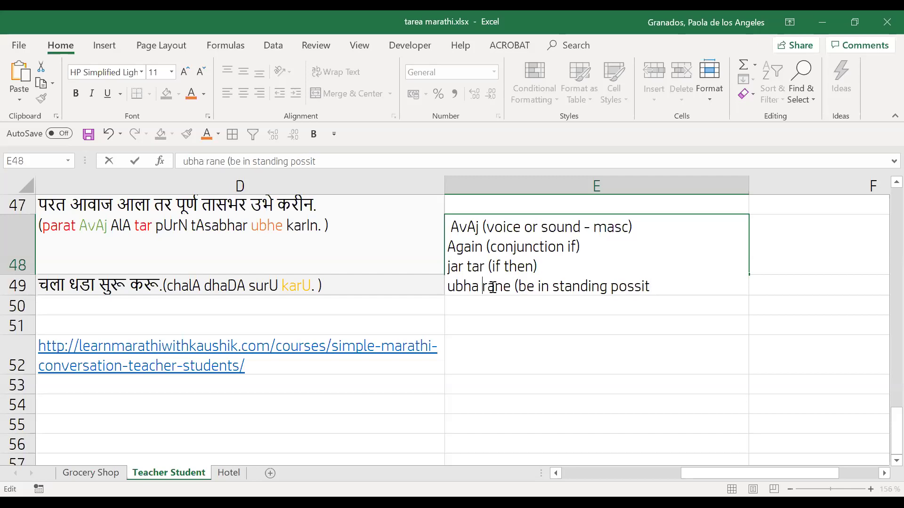
click(494, 287)
text(ha)
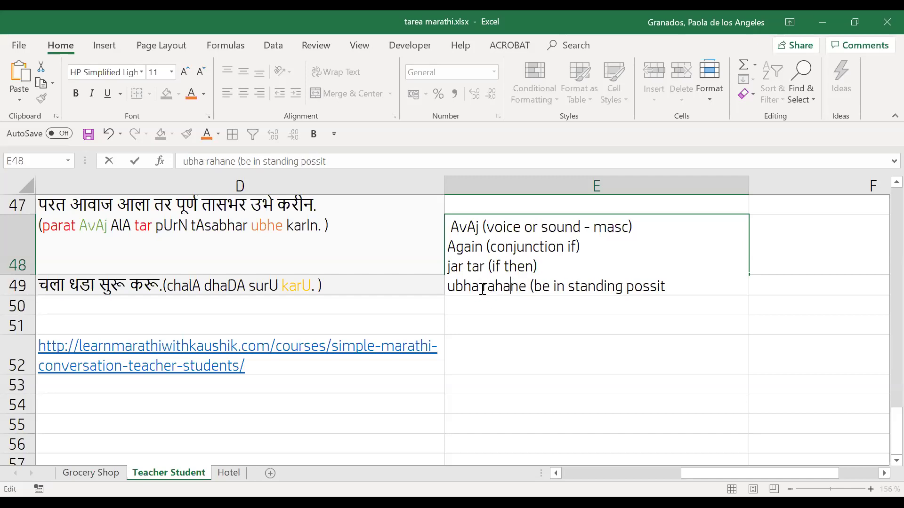
Append "- first word changes based on gender)" to the "ubha rahane" line in cell E48 and narrow column E slightly
click(482, 288)
text(- first word changes based on )
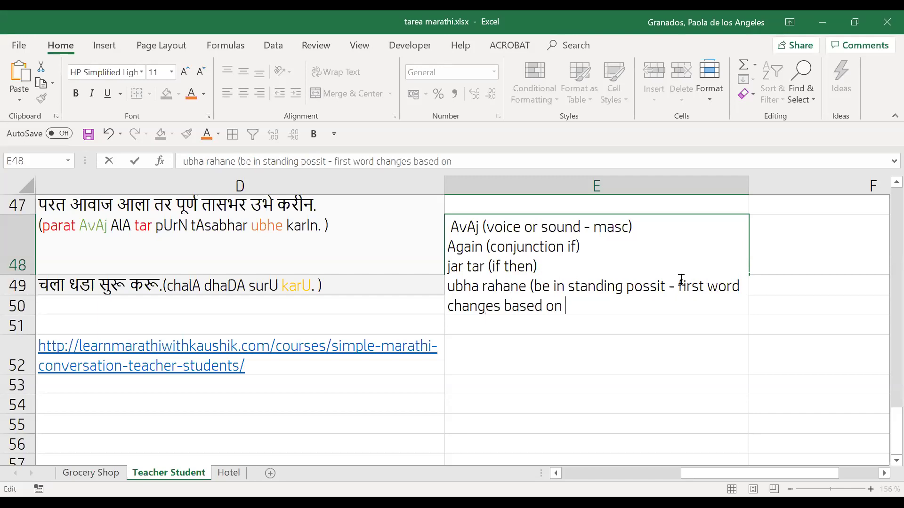
text(gender))
click(520, 364)
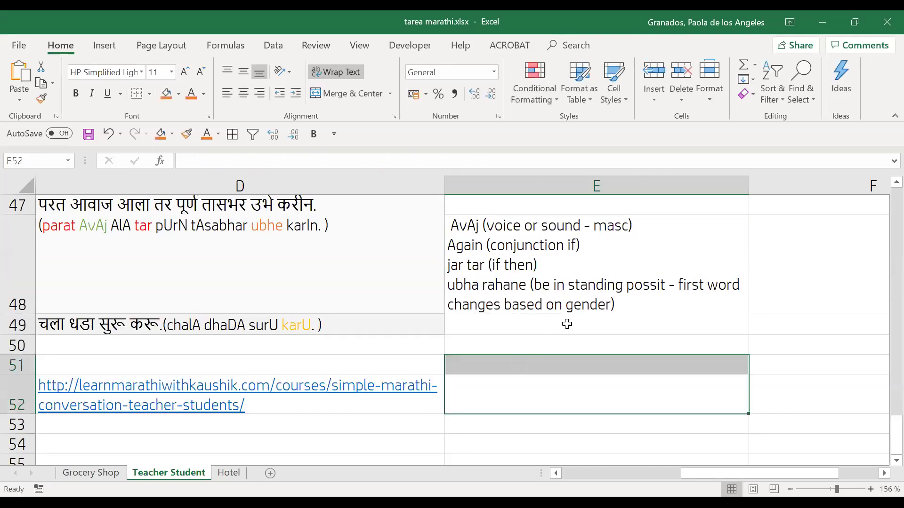
drag(749, 185, 691, 184)
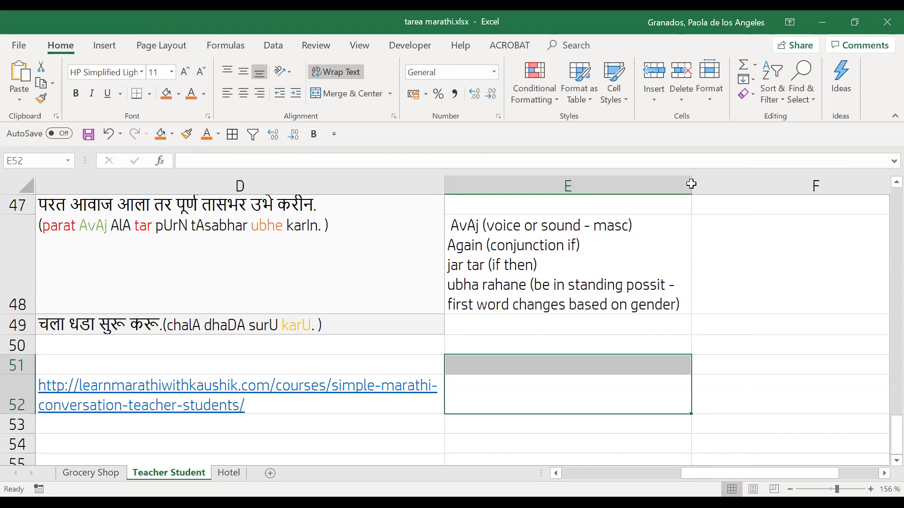
Add the example sentence "I will be in standing position for the whole hour" on a new line in cell E48
scroll(377, 267, left, 1)
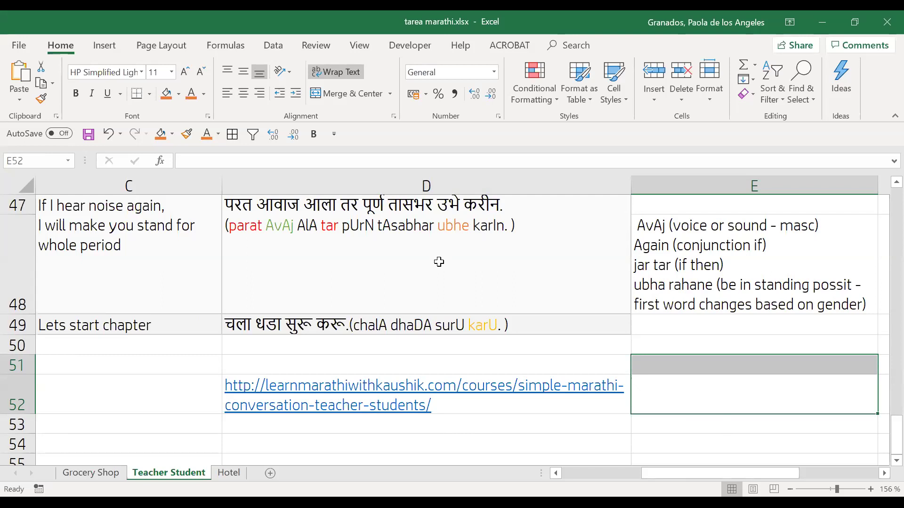
double_click(873, 306)
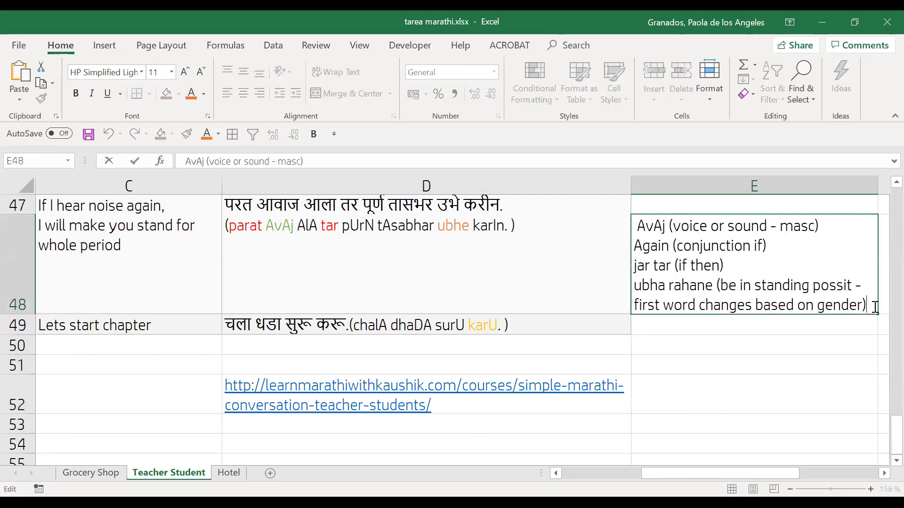
key(alt+Return)
text(I wi)
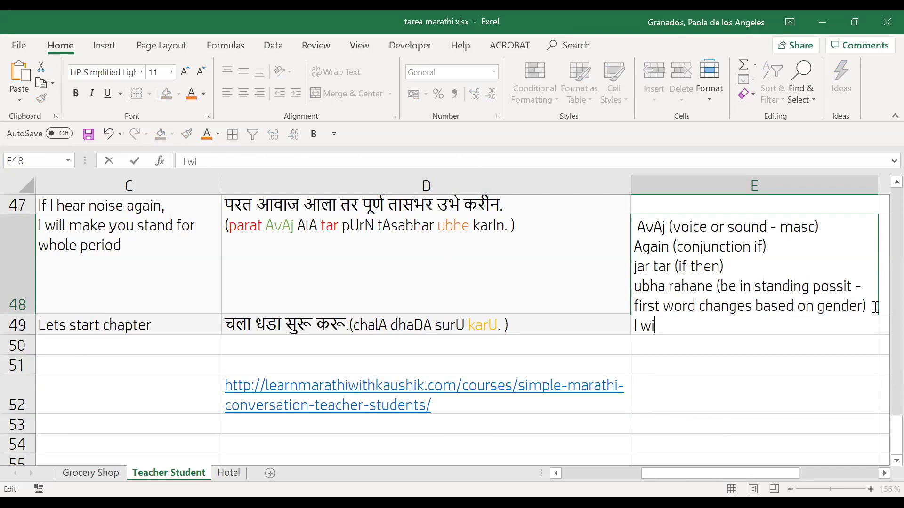
text(ll be in standing positi)
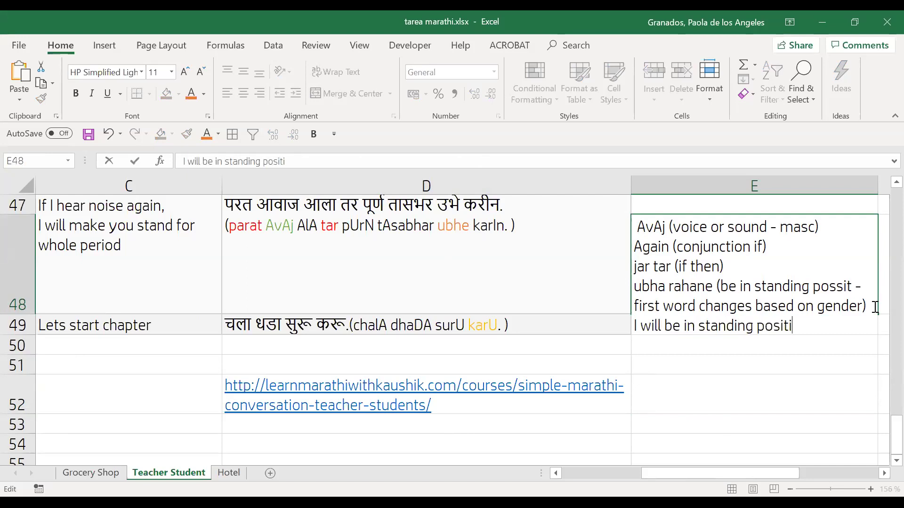
text(on for the who)
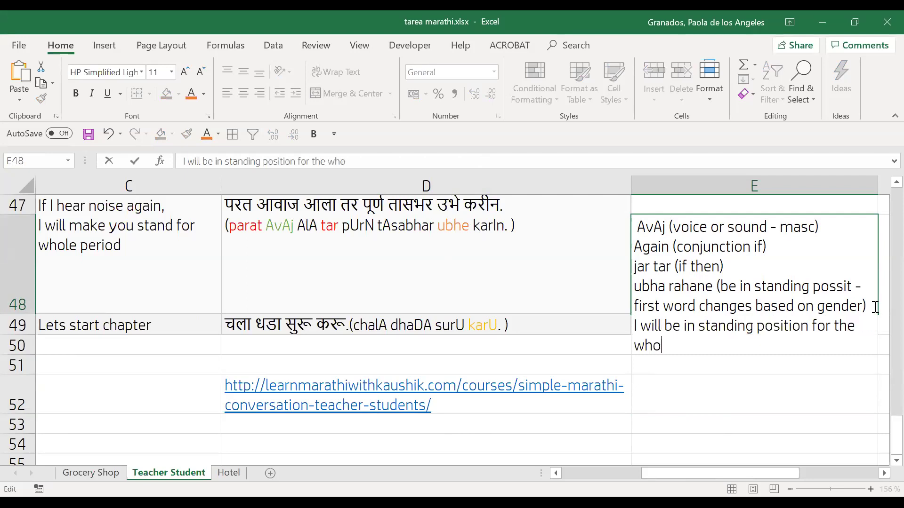
text(le hour)
Add the Marathi translation "Me purn tas ubha karin aahe." on a new line below the English example in cell E48
key(alt+Return)
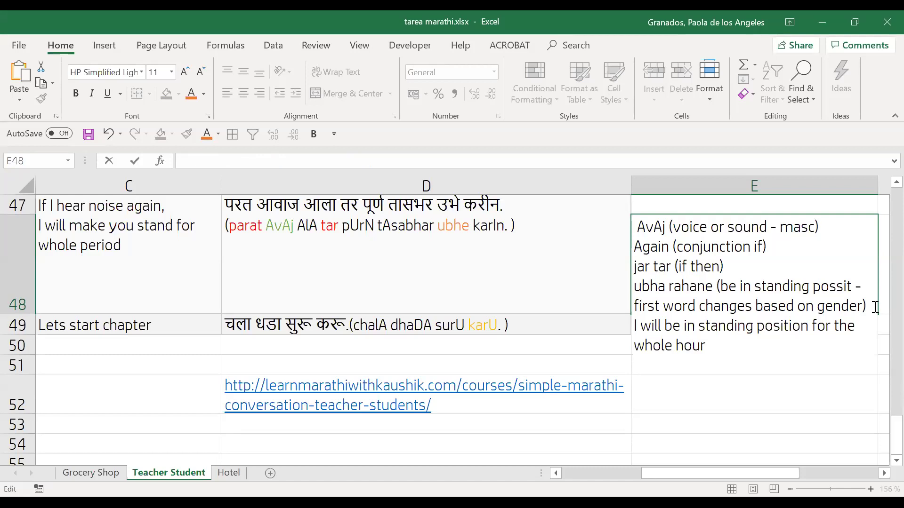
text(Me )
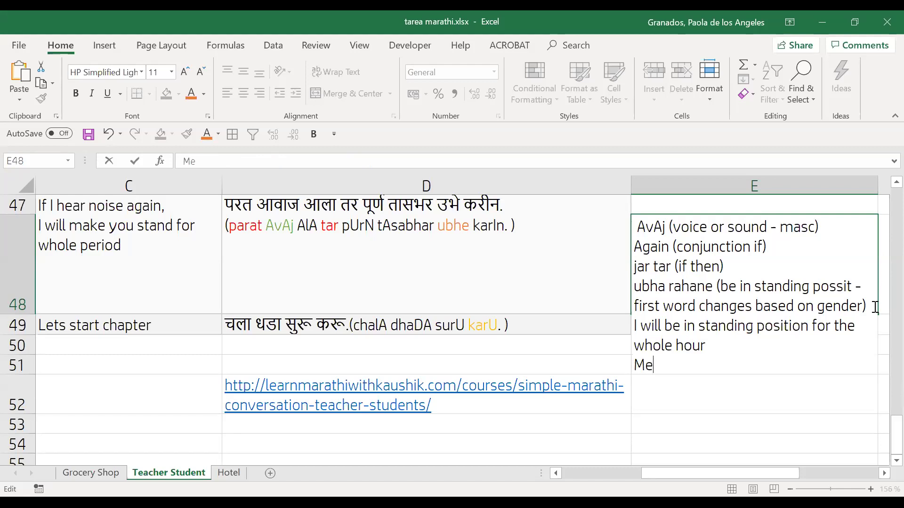
text(purn)
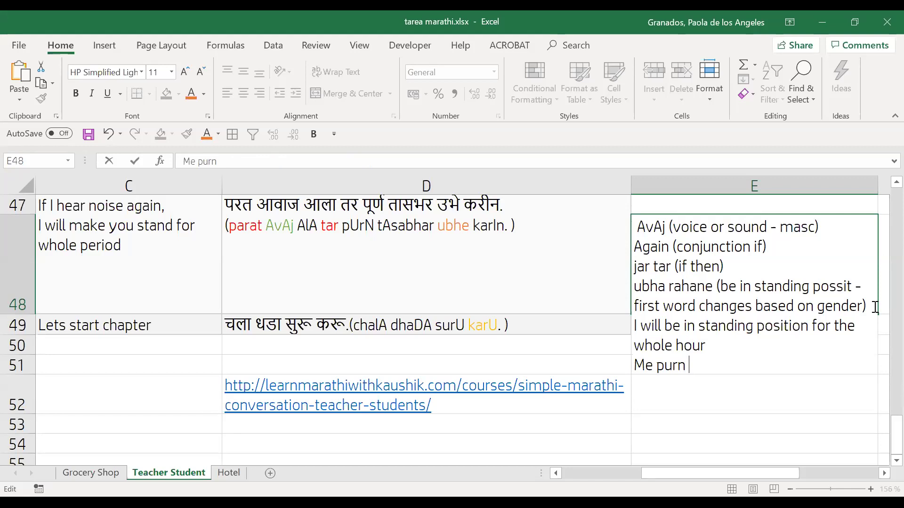
text(t)
text(az)
text(u)
key(BackSpace)
key(BackSpace)
key(BackSpace)
text(s ubhe)
key(BackSpace)
text(a)
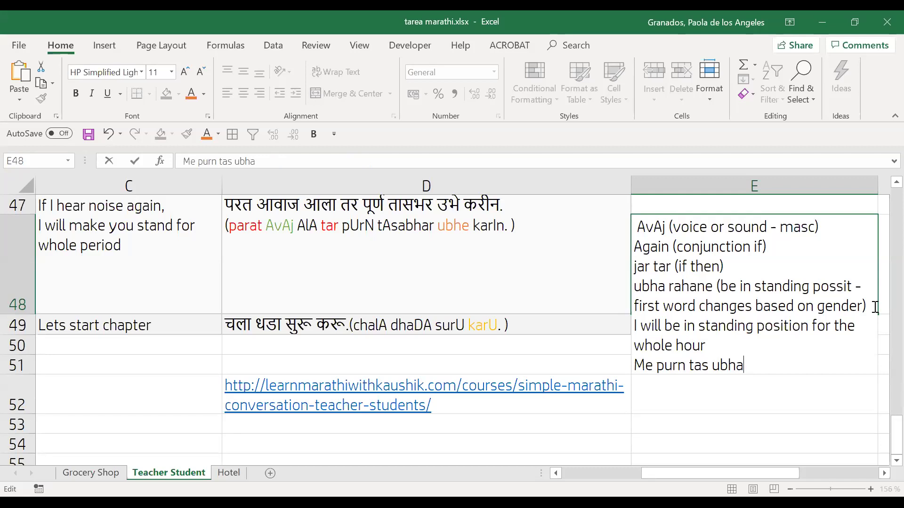
text( k)
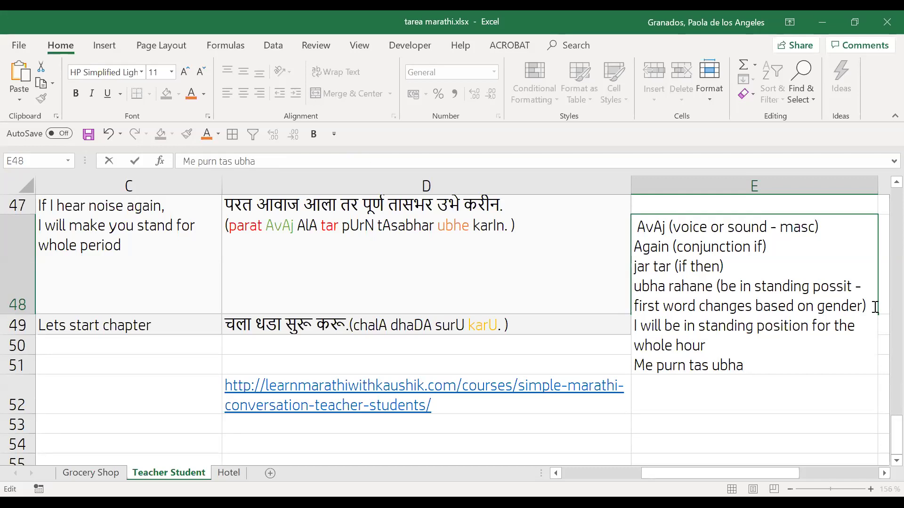
text(arin aahe.)
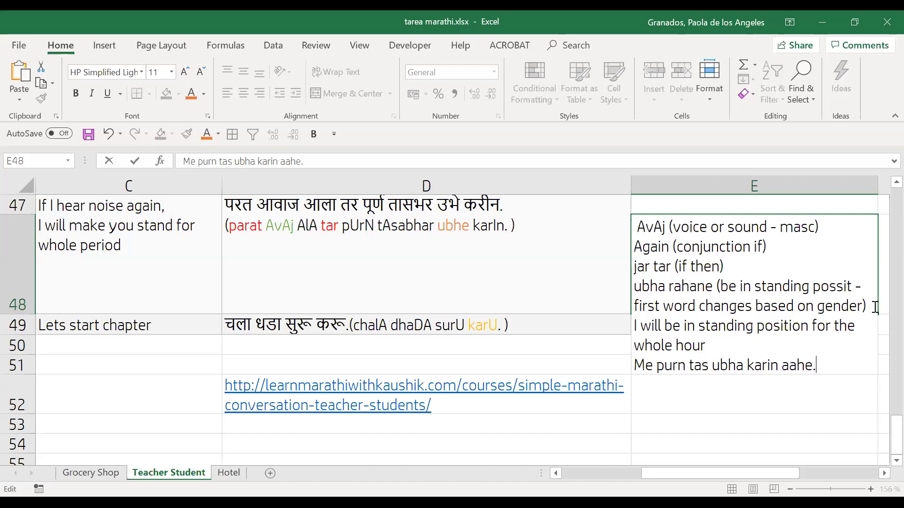
click(620, 290)
click(723, 335)
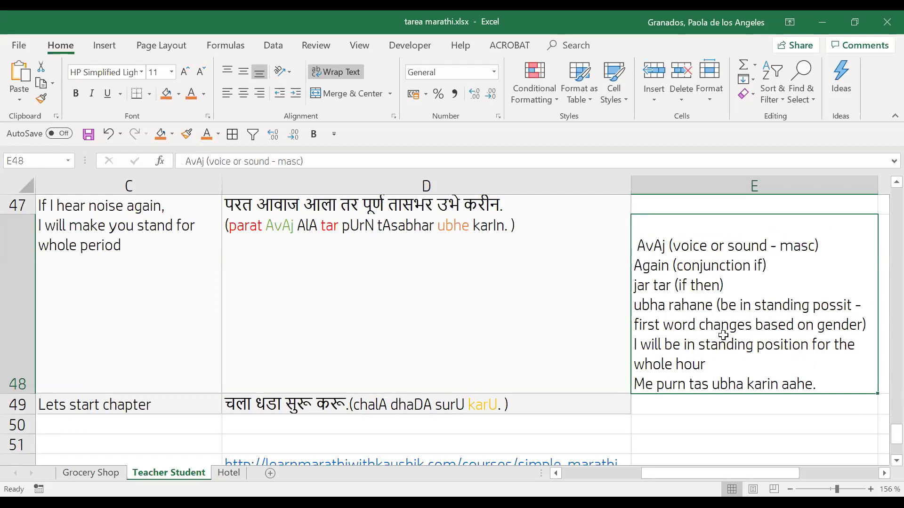
Colour the word "ubha" orange in the Marathi example sentence at the end of cell E48
double_click(745, 385)
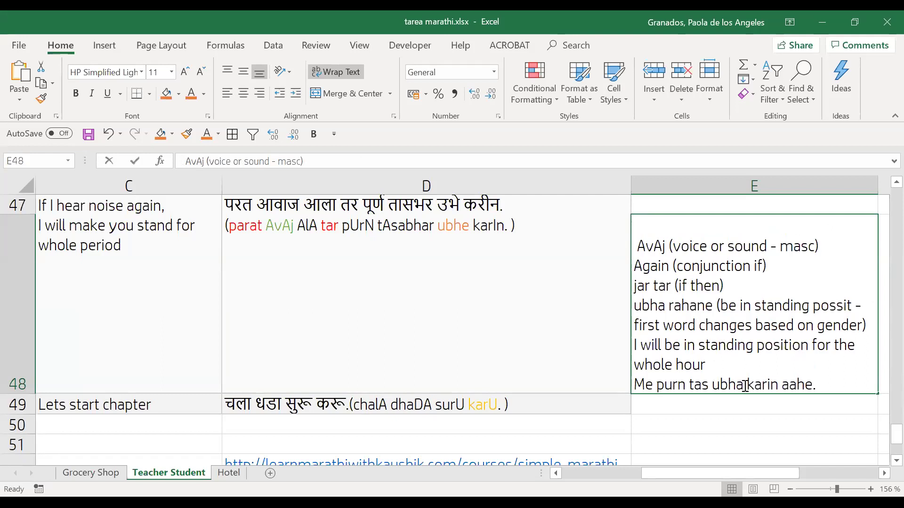
drag(745, 385, 708, 385)
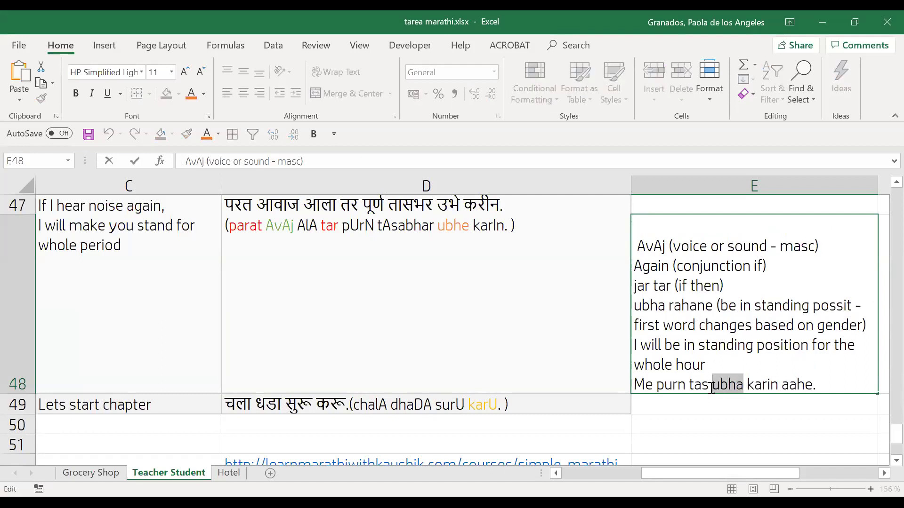
click(748, 368)
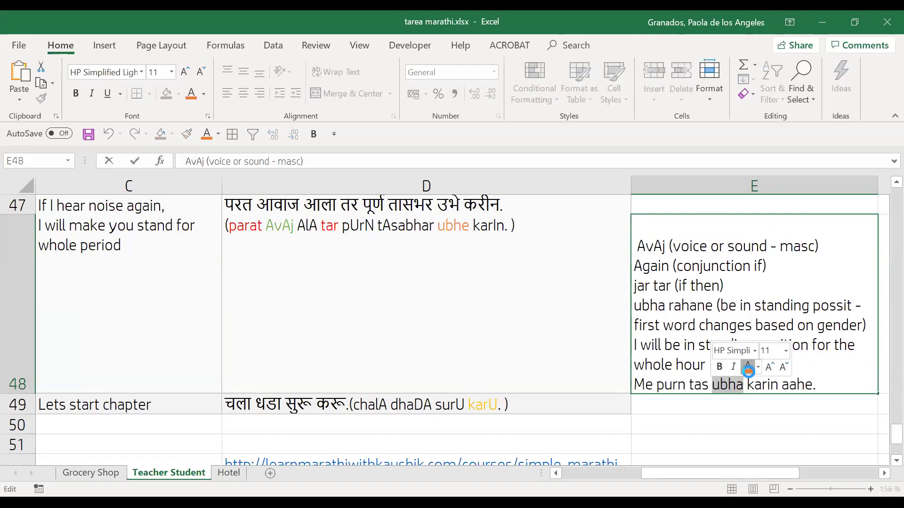
click(742, 404)
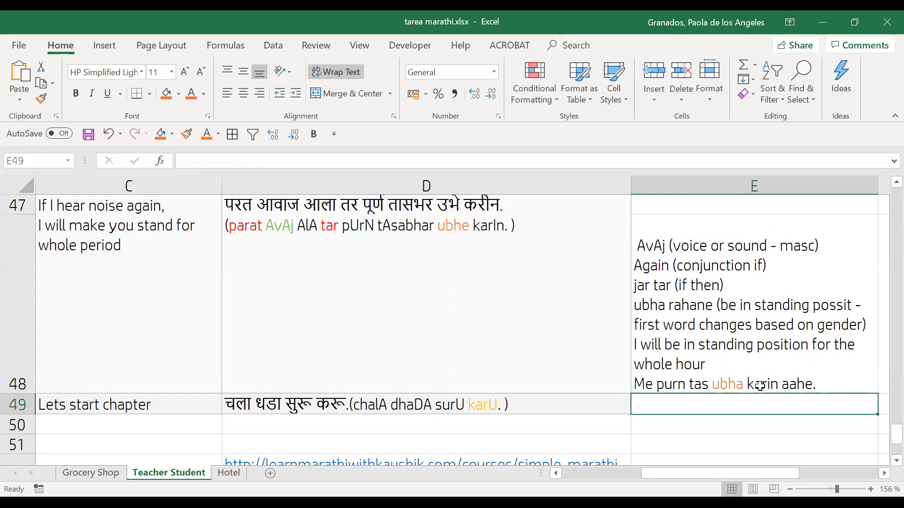
Replace "karin" with "rahin" in the Marathi example sentence in cell E48
double_click(779, 386)
key(BackSpace)
key(BackSpace)
key(BackSpace)
key(BackSpace)
key(BackSpace)
text(raha)
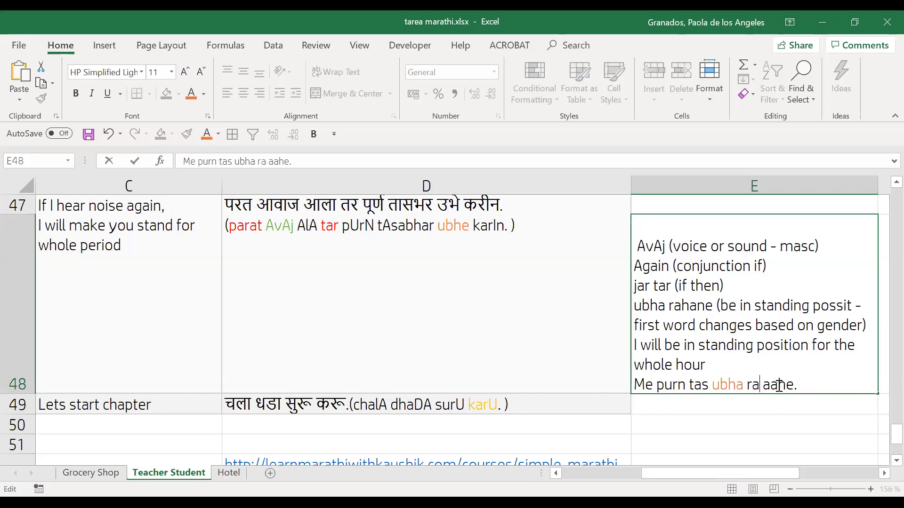
key(BackSpace)
text(in)
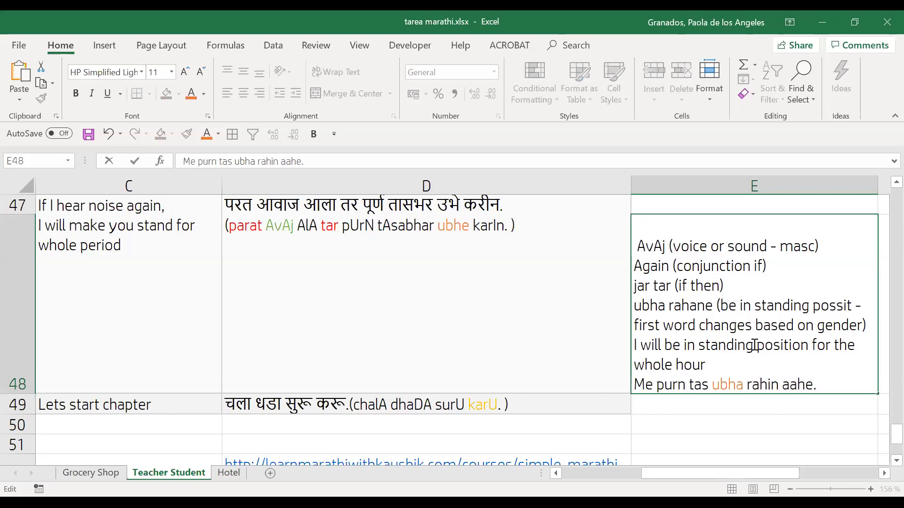
click(732, 409)
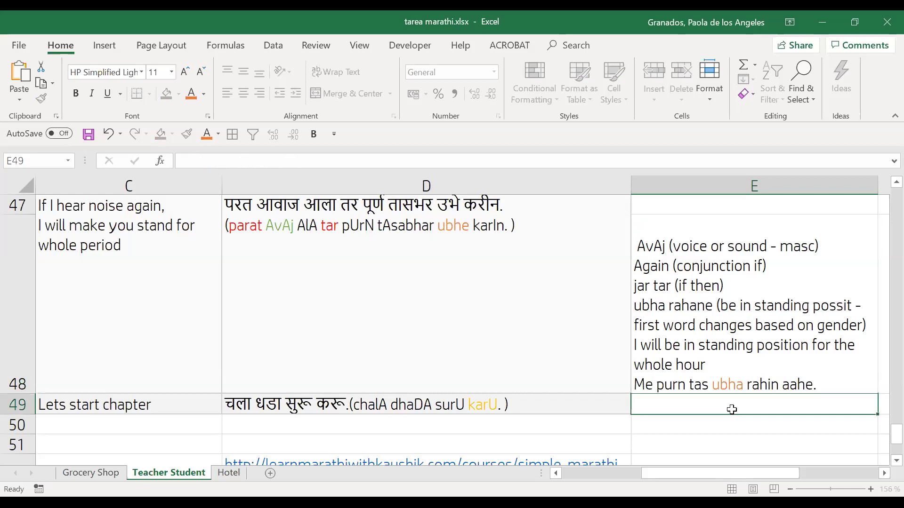
Change "ubha" to "ubhi" in the Marathi example sentence in cell E48 and append "(Femenine)" to the sentence
double_click(743, 385)
key(BackSpace)
text(i)
click(757, 407)
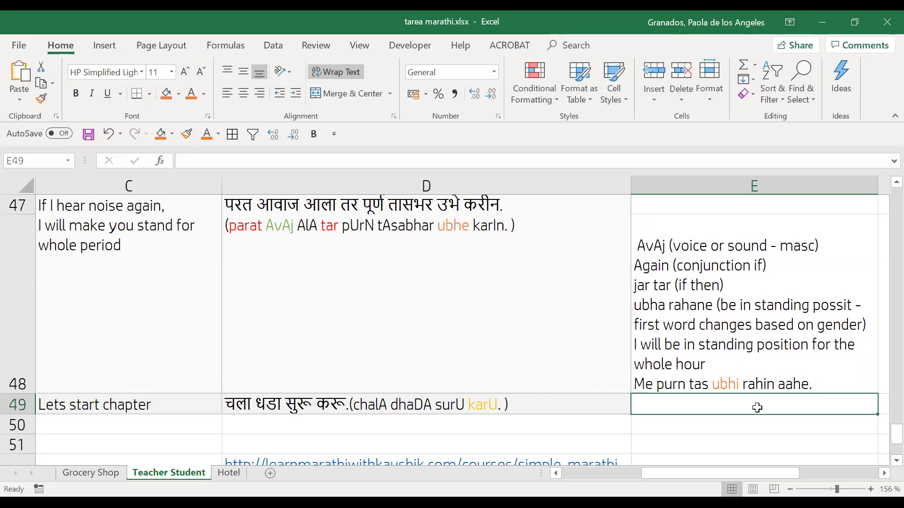
double_click(841, 382)
text((Femenine))
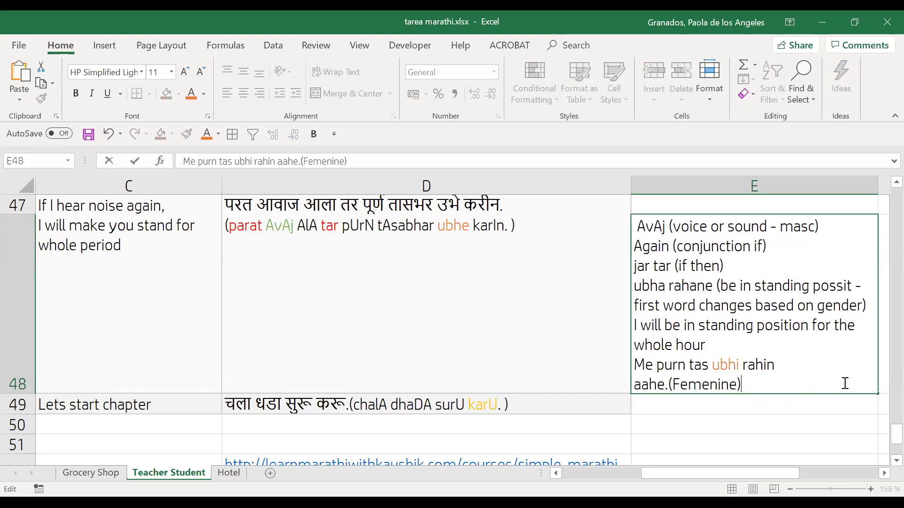
Add the English example "We will be in standing position for the whole hour" on a new line at the end of cell E48, reusing the earlier sentence's wording
key(alt+Return)
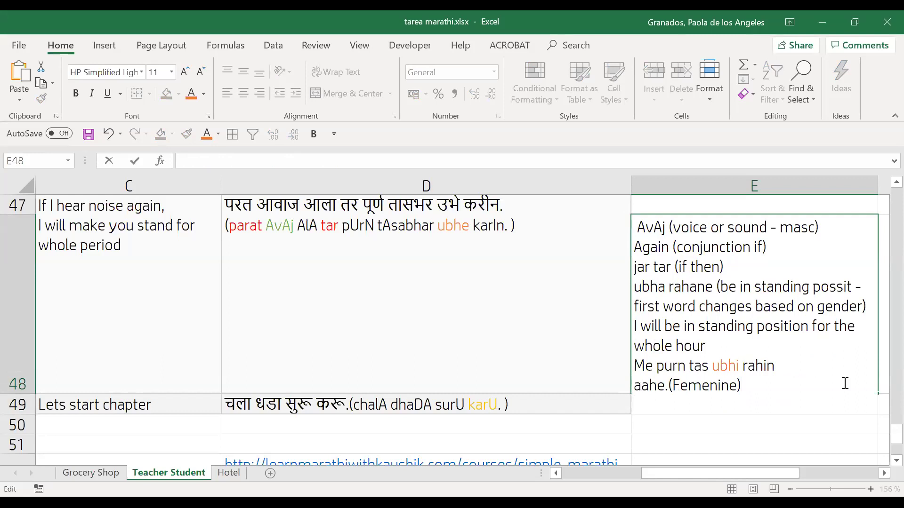
text(We)
drag(712, 342, 641, 325)
key(ctrl+c)
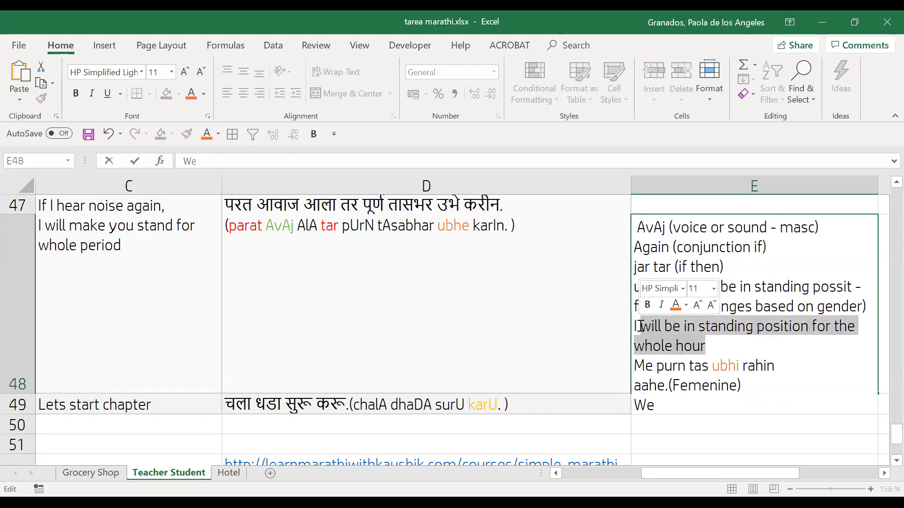
click(666, 403)
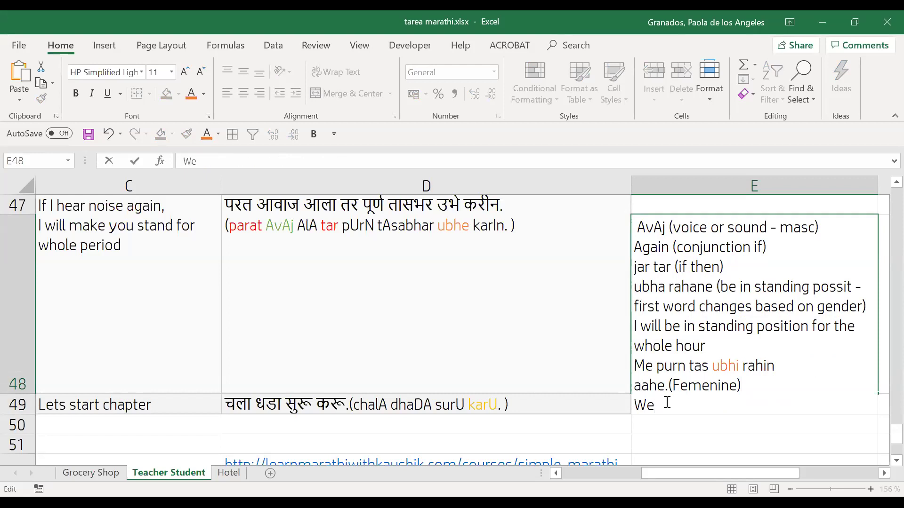
key(ctrl+v)
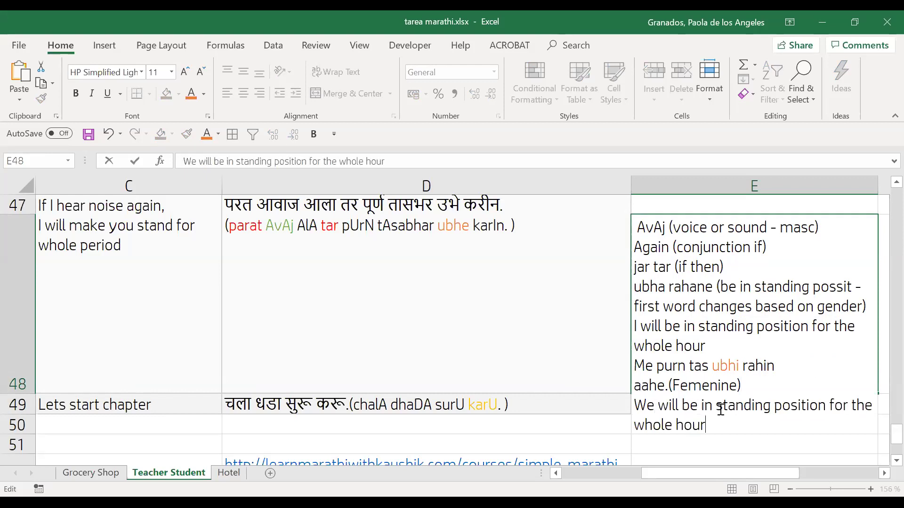
click(584, 349)
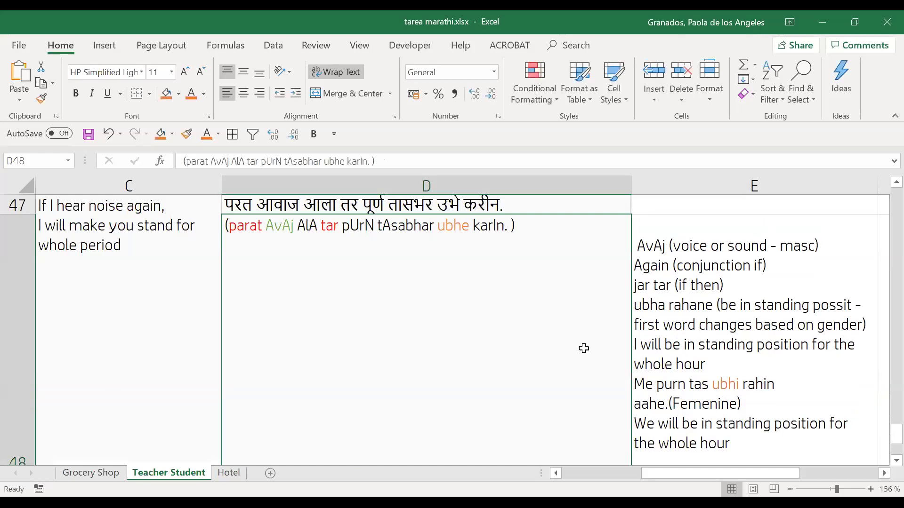
Start the Marathi translation with "Amhi" on a new line below the "We will be" example in cell E48
scroll(700, 384, down, 2)
scroll(700, 384, up, 1)
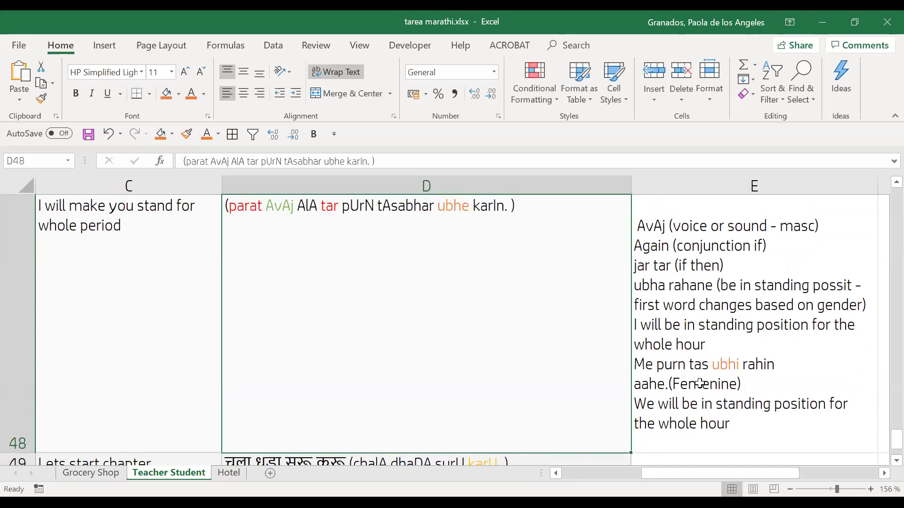
double_click(647, 445)
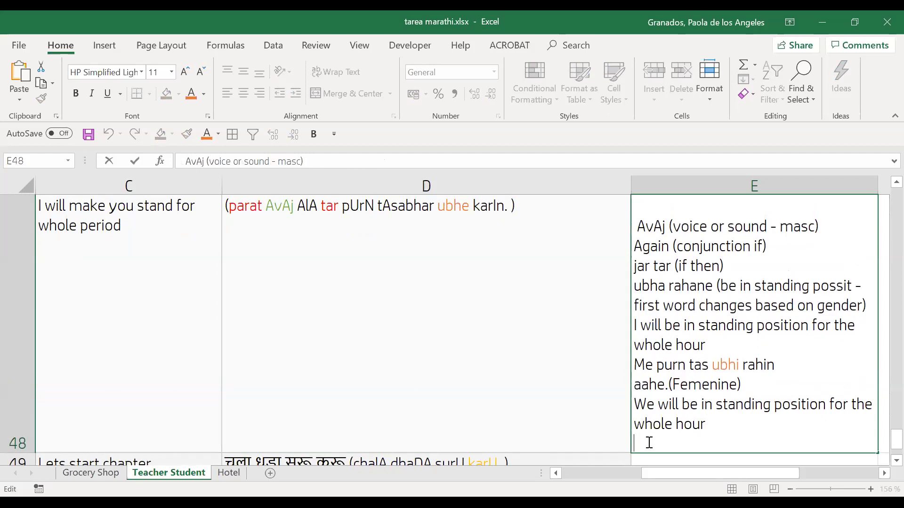
text(A)
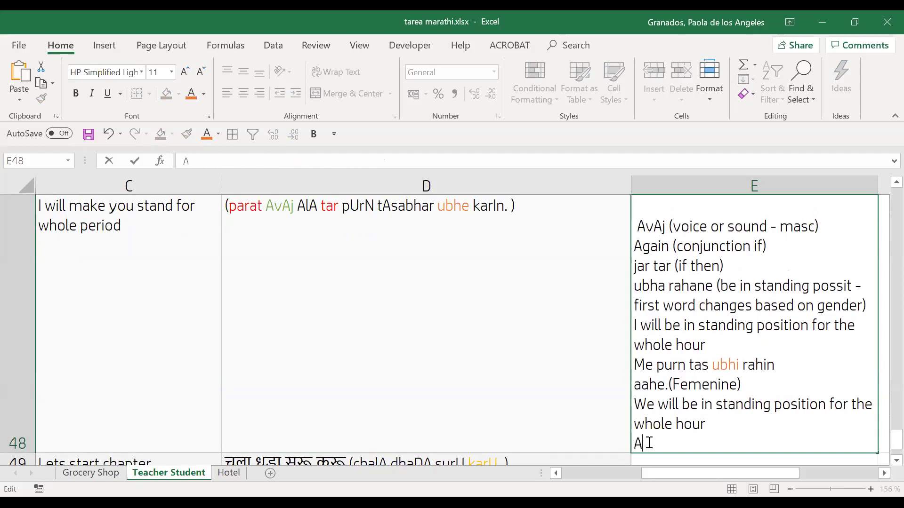
text(mhi)
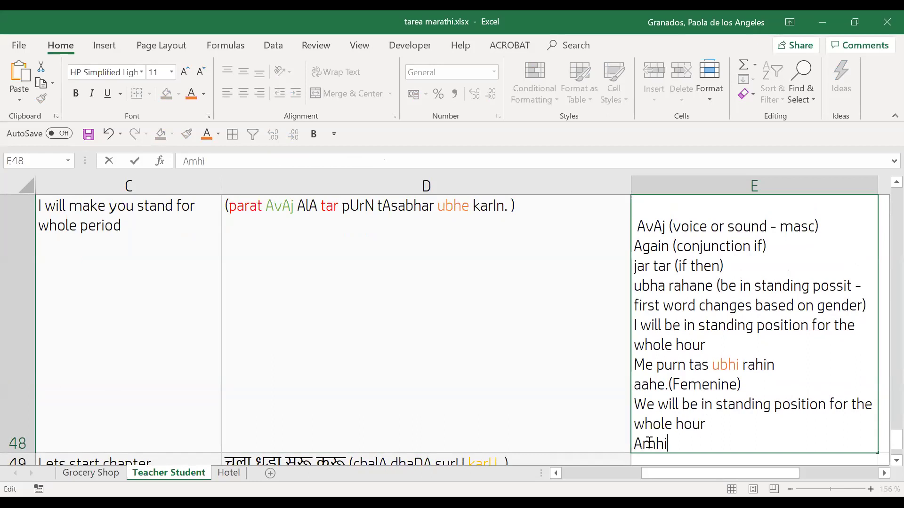